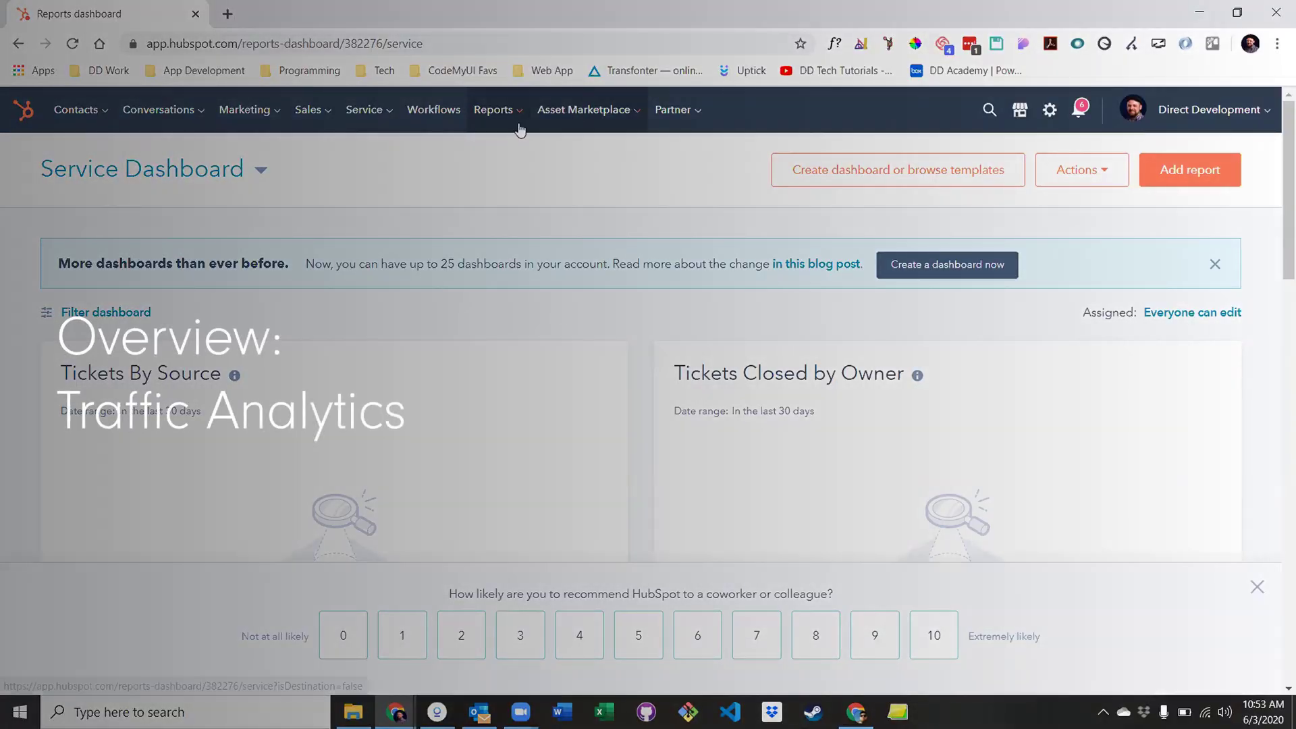
Go to Reports > Analytics Tools to reach Traffic Analytics
mouse_move(519, 130)
click(519, 162)
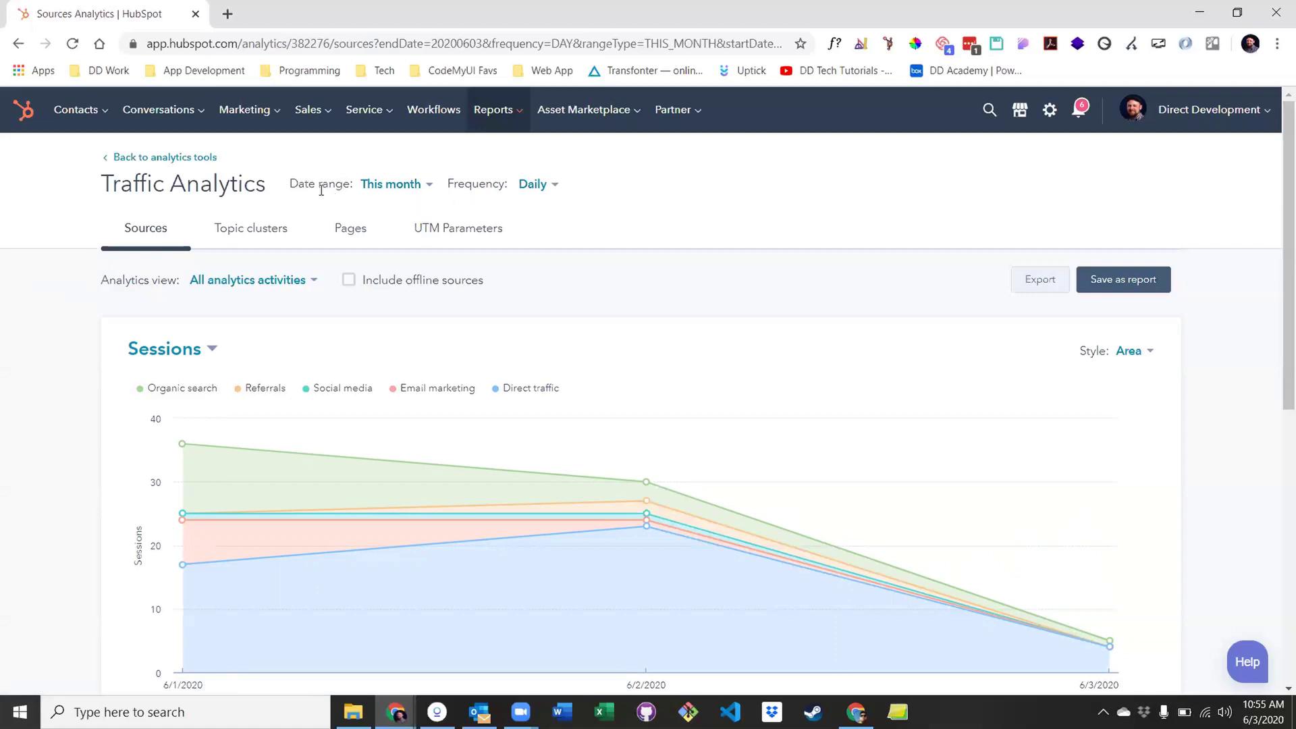
Review the Date range options for the this-month sessions-by-source chart
click(397, 189)
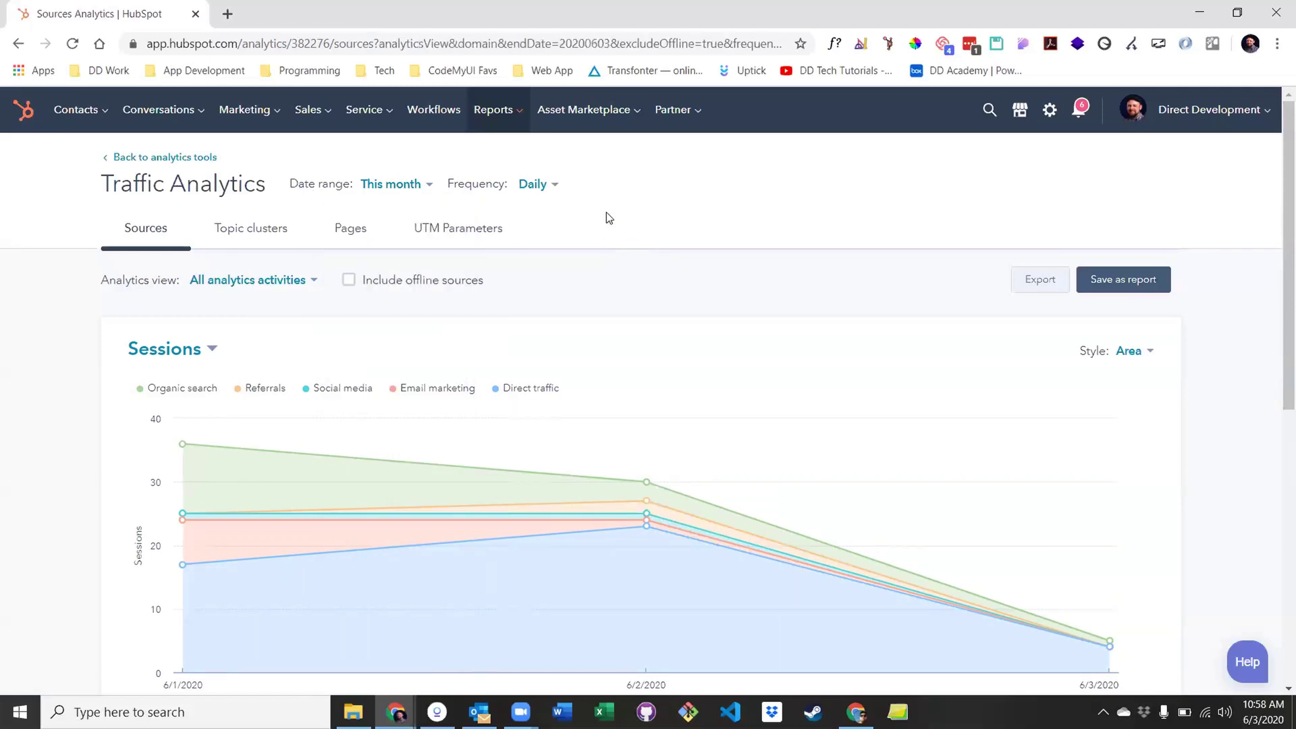
click(552, 190)
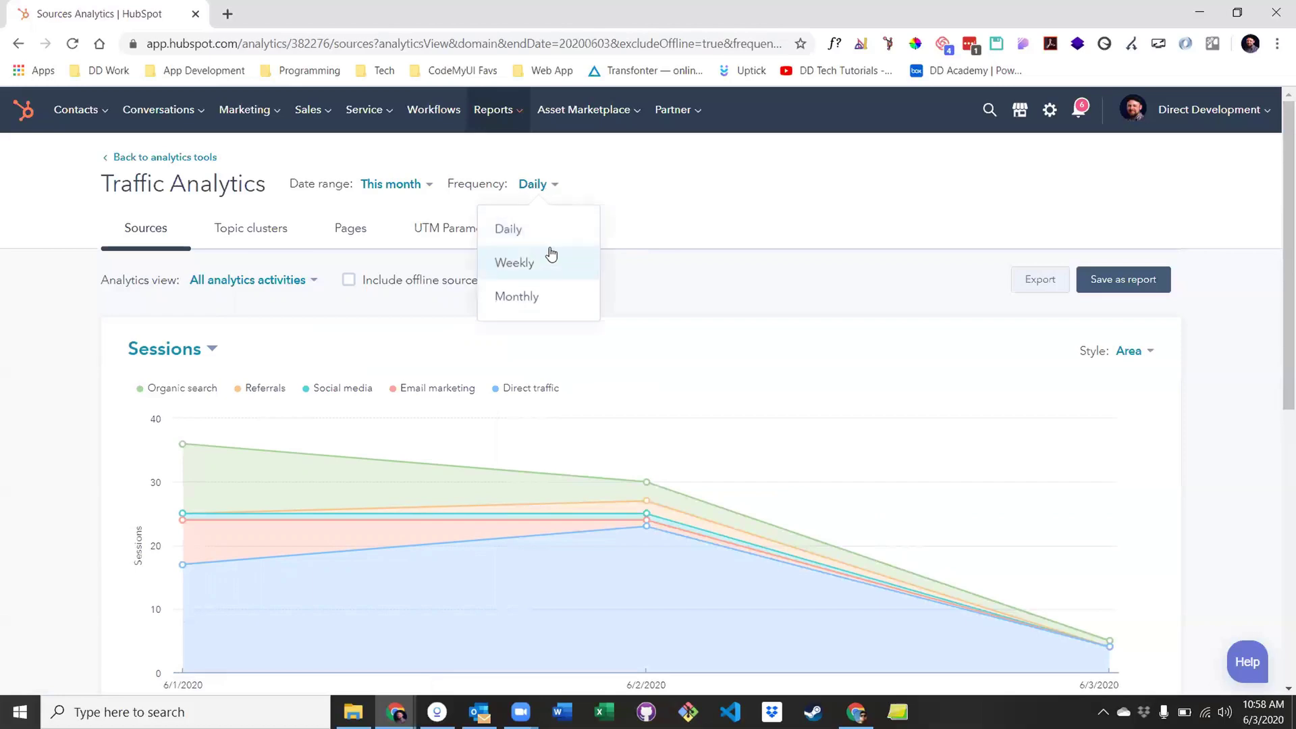
click(551, 254)
click(530, 192)
click(521, 229)
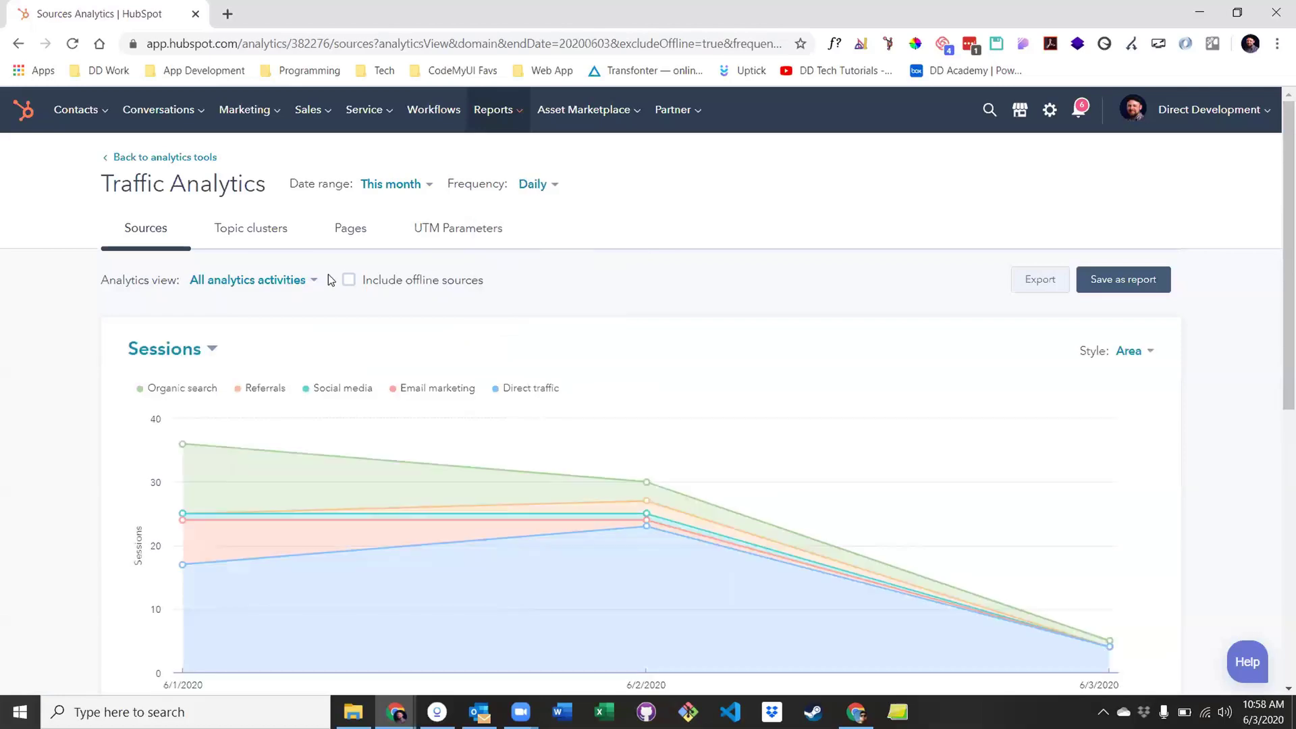
click(302, 281)
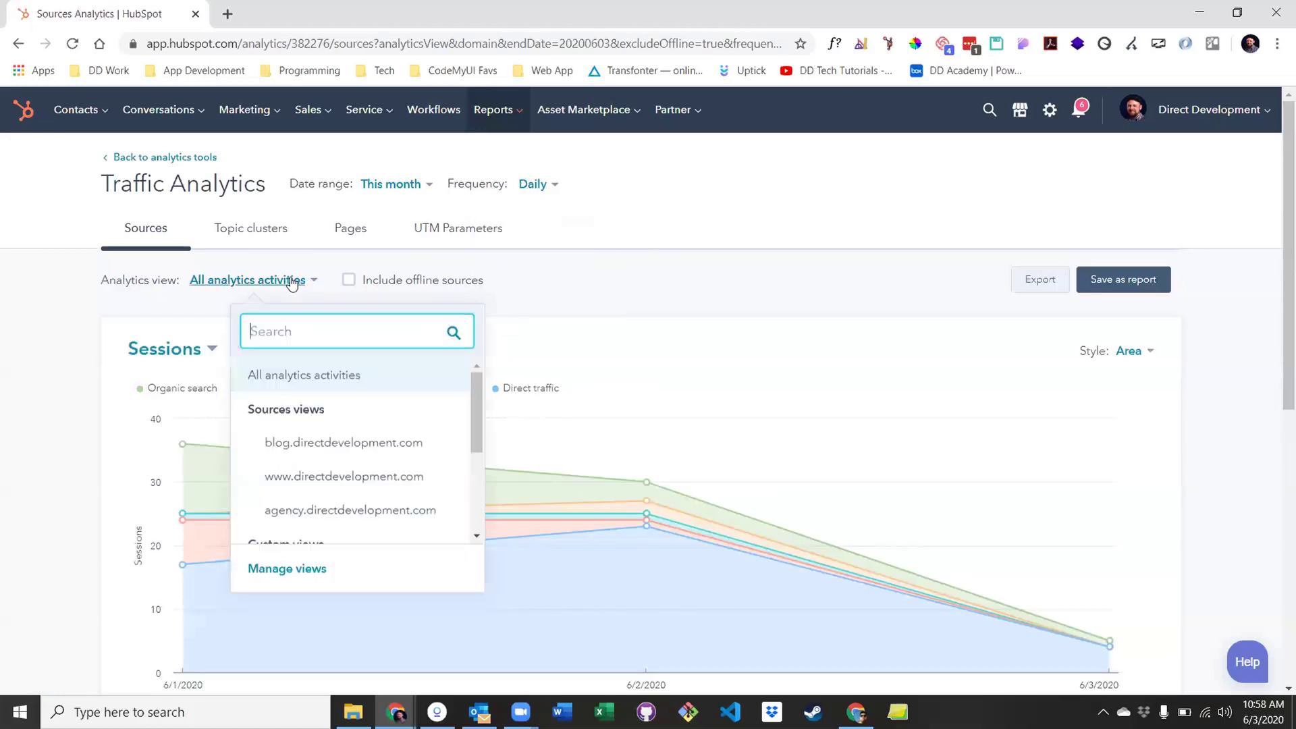
click(346, 444)
click(243, 282)
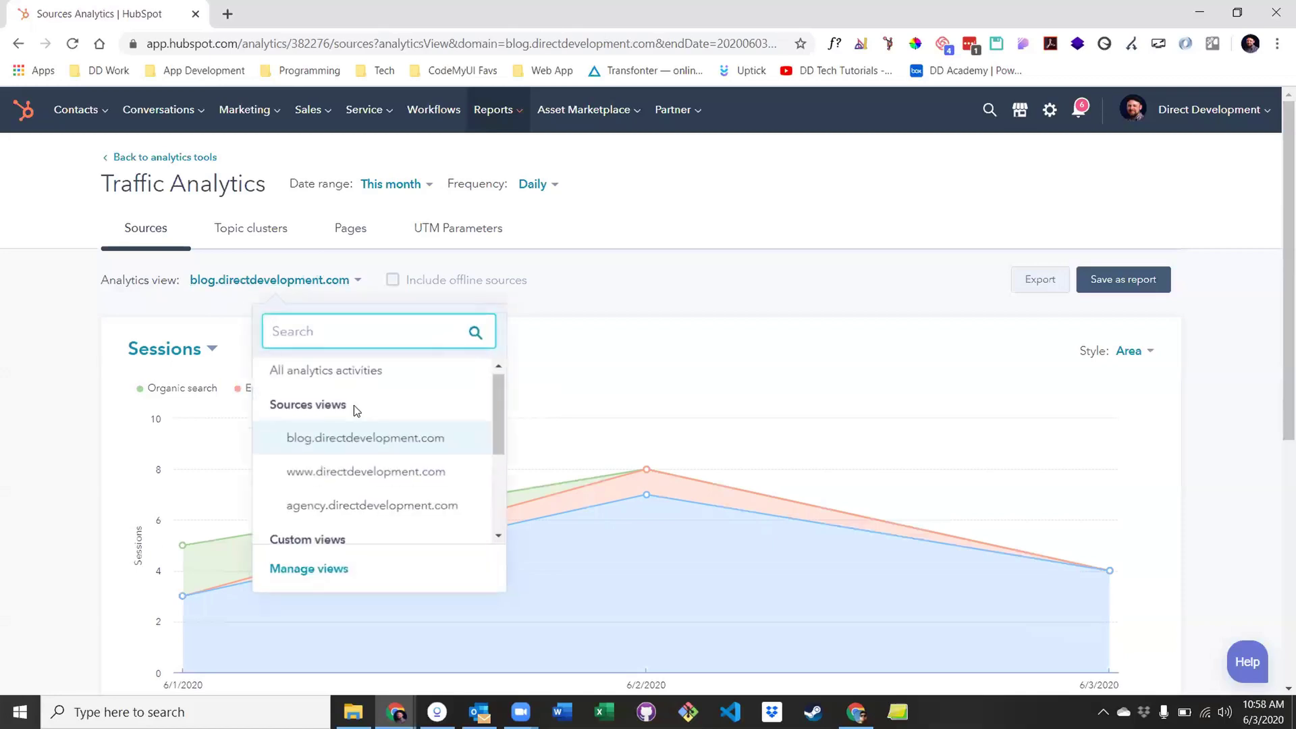
click(335, 371)
click(349, 280)
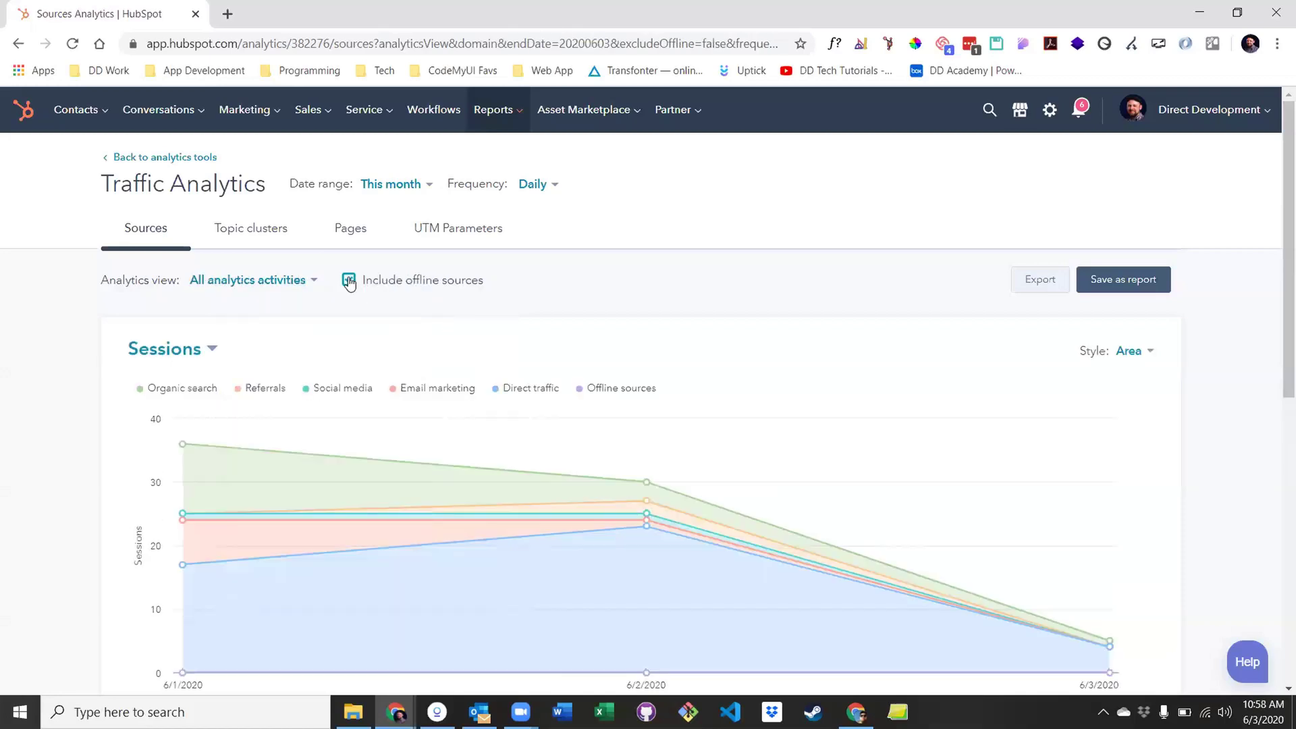
click(349, 280)
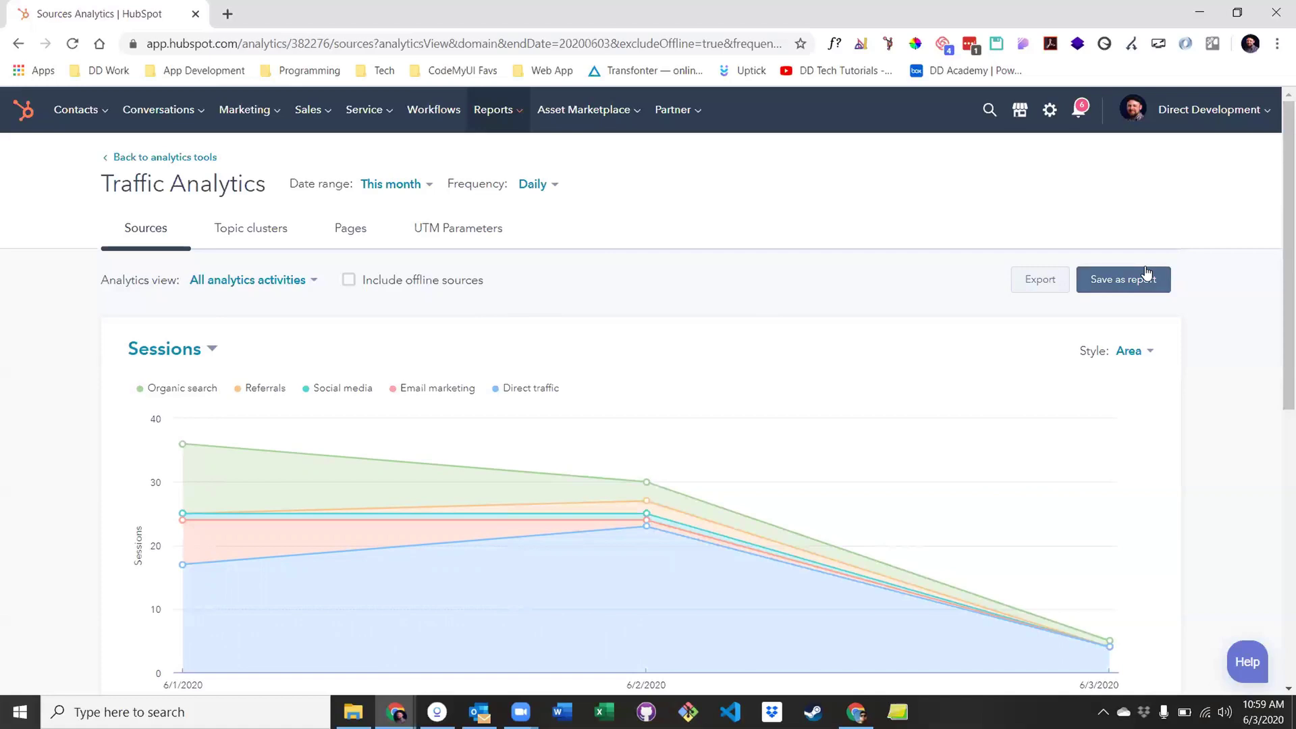
Look over the chart metric options, keeping Sessions selected
scroll(682, 295, down, 1)
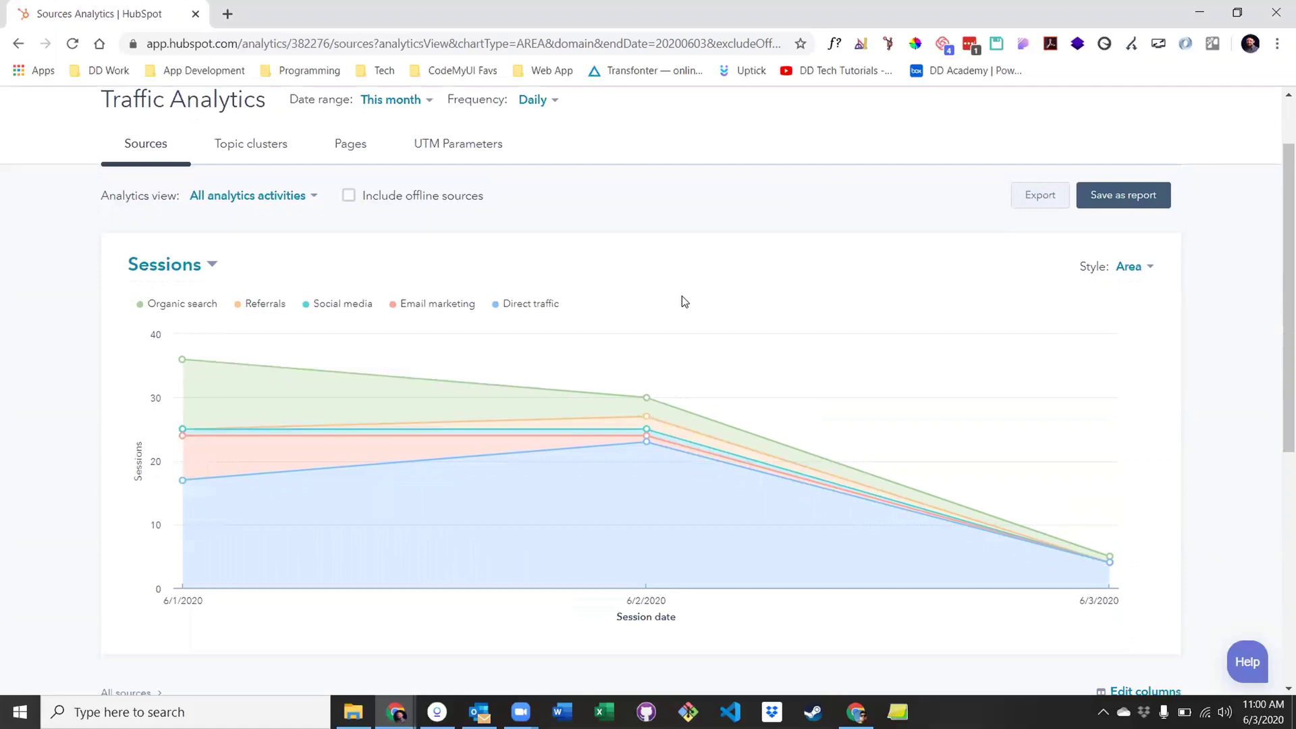
click(208, 265)
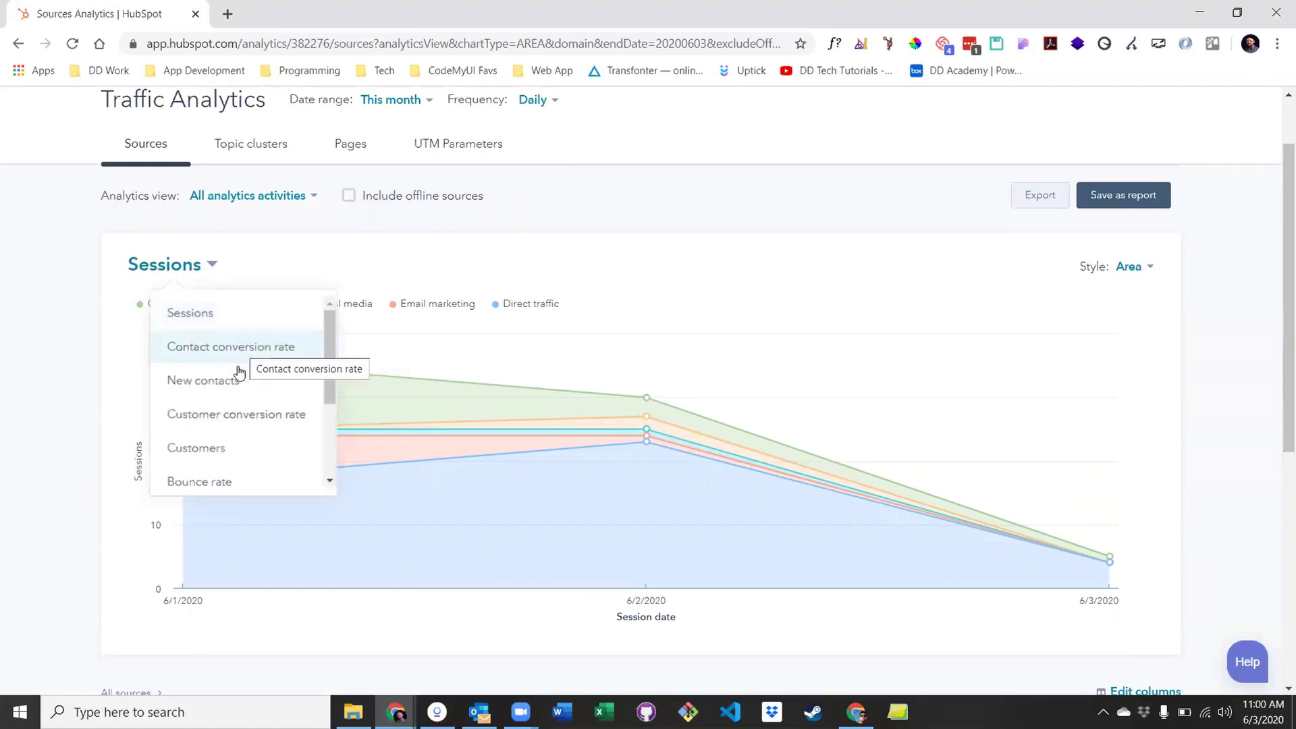
click(676, 245)
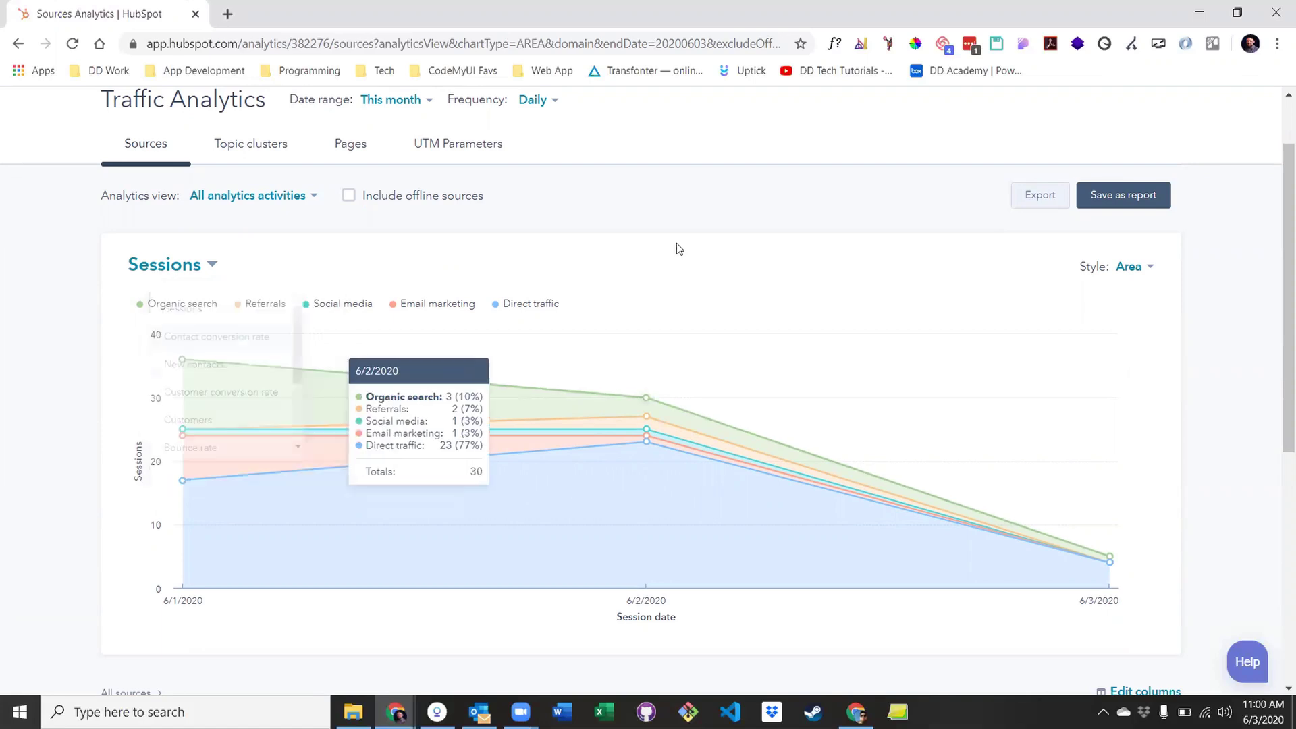
Set Date range to All data, totalling 64,811 sessions and 1,386 new contacts
scroll(676, 245, down, 5)
scroll(677, 247, down, 1)
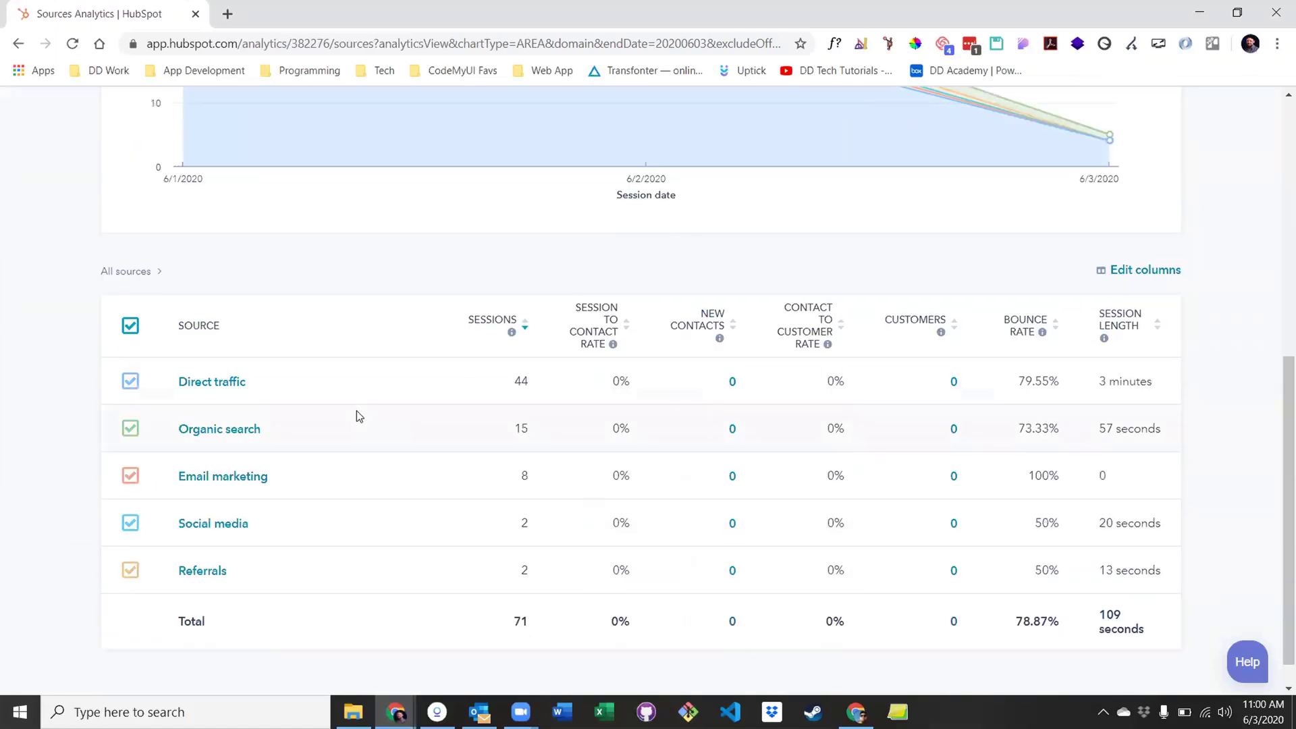
scroll(359, 415, up, 8)
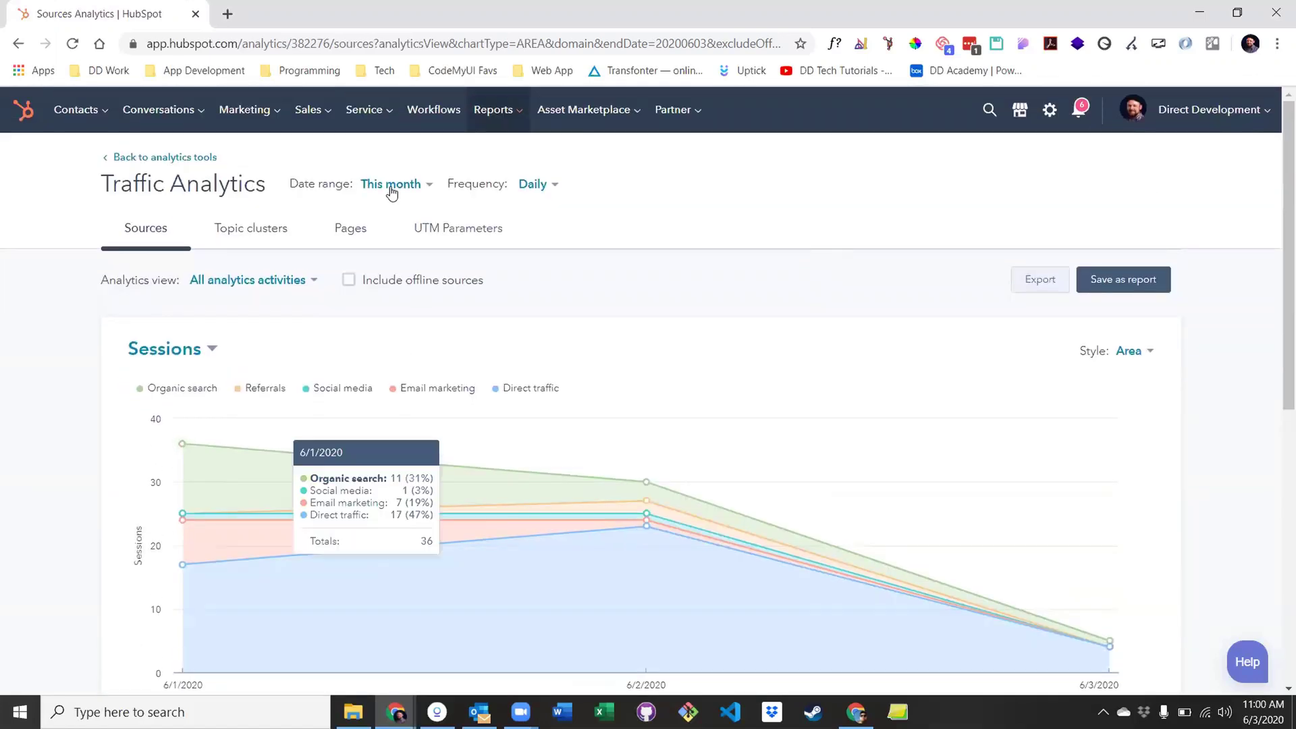
click(391, 194)
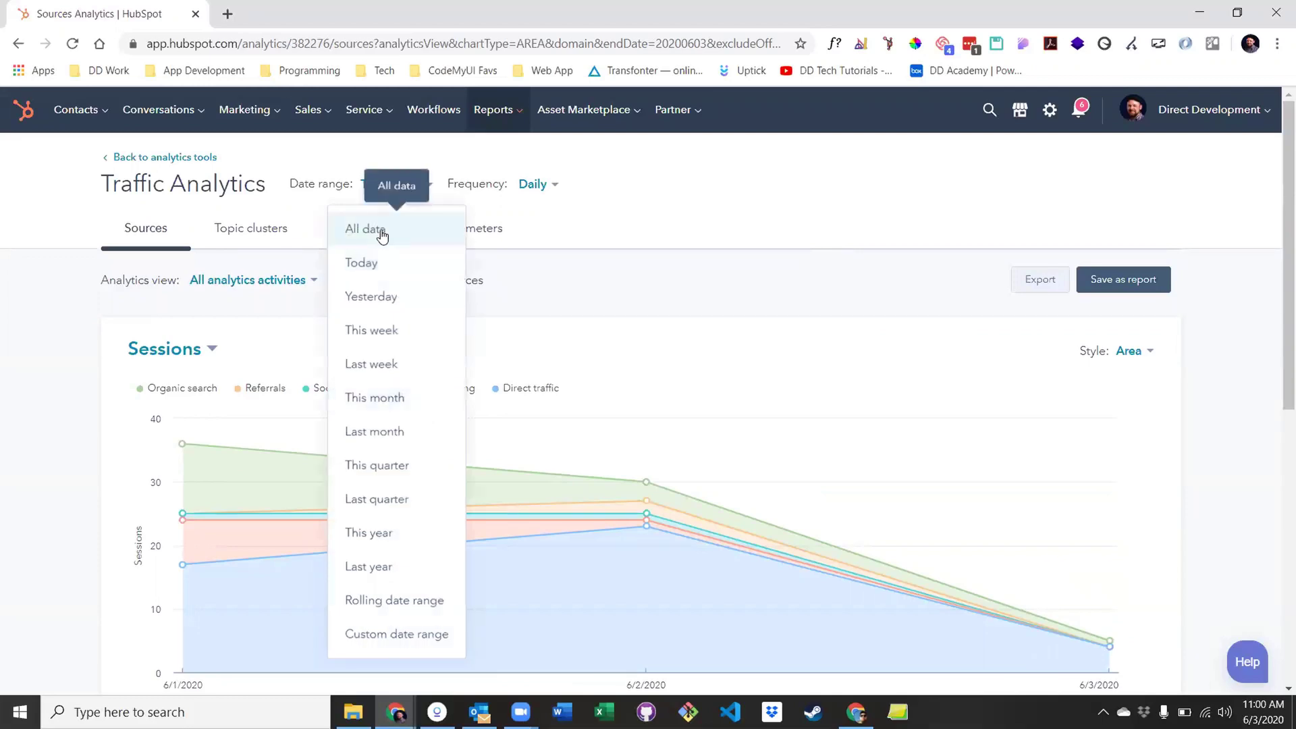
click(382, 233)
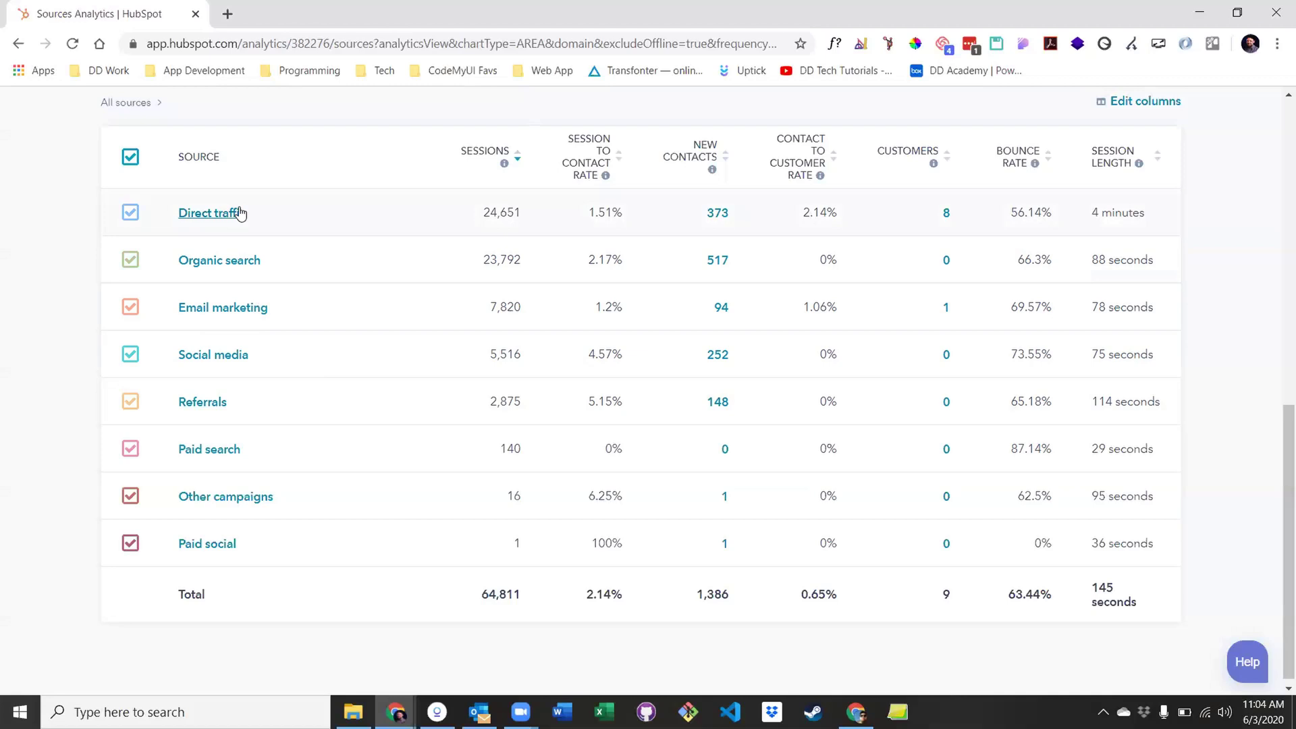
Drill into Organic search keywords, check which search engines sent two keywords, then return
click(212, 261)
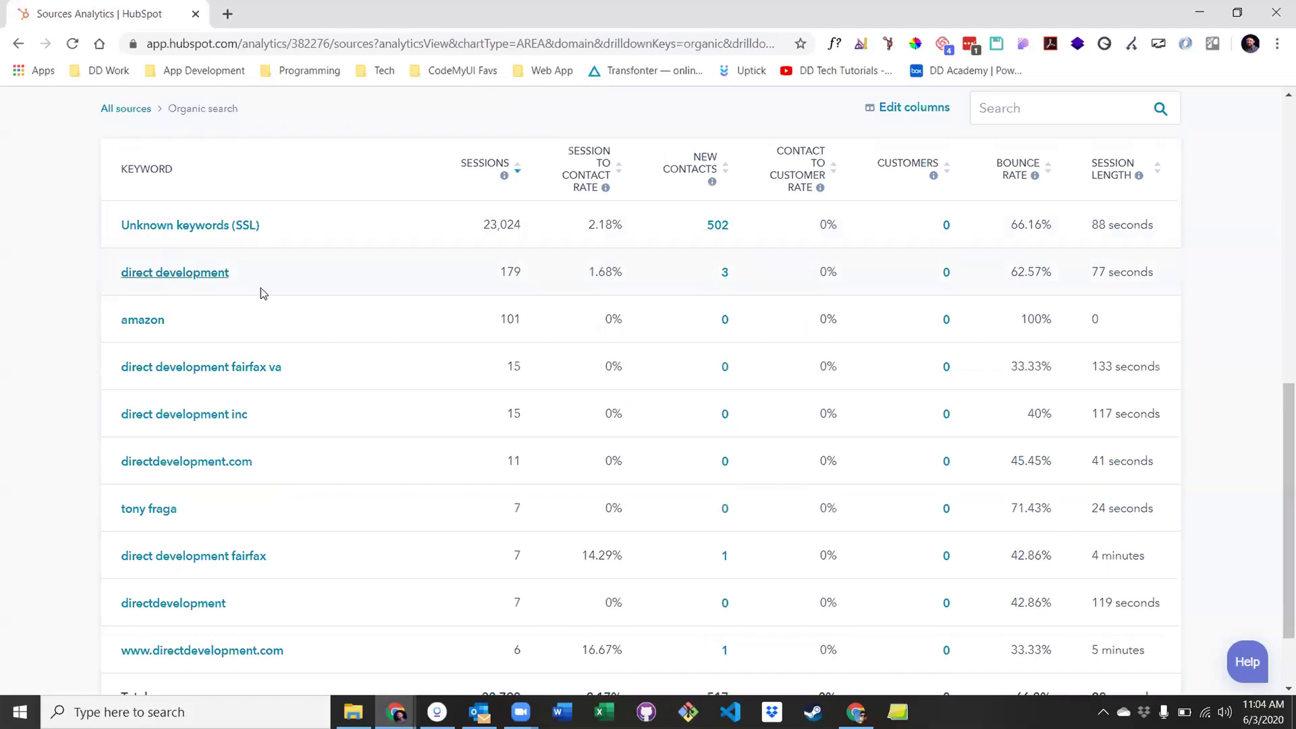
scroll(260, 287, down, 2)
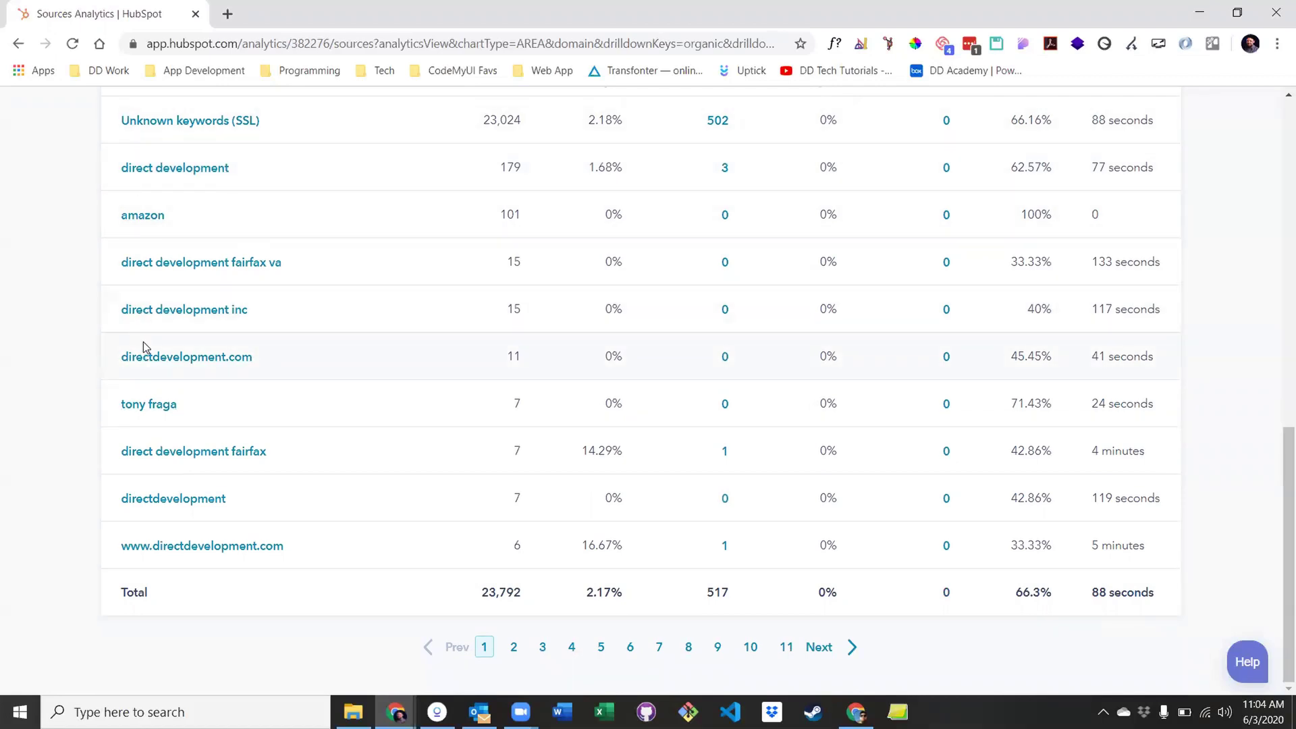
click(137, 215)
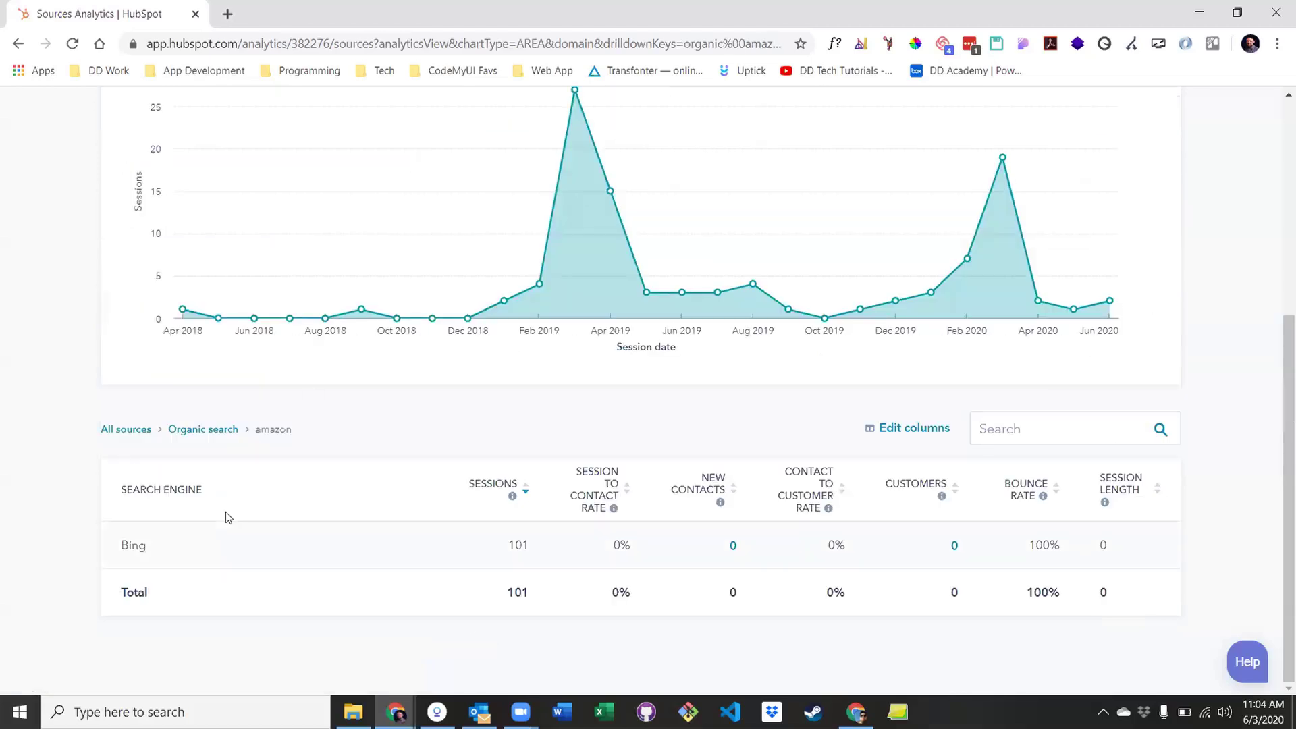
click(191, 428)
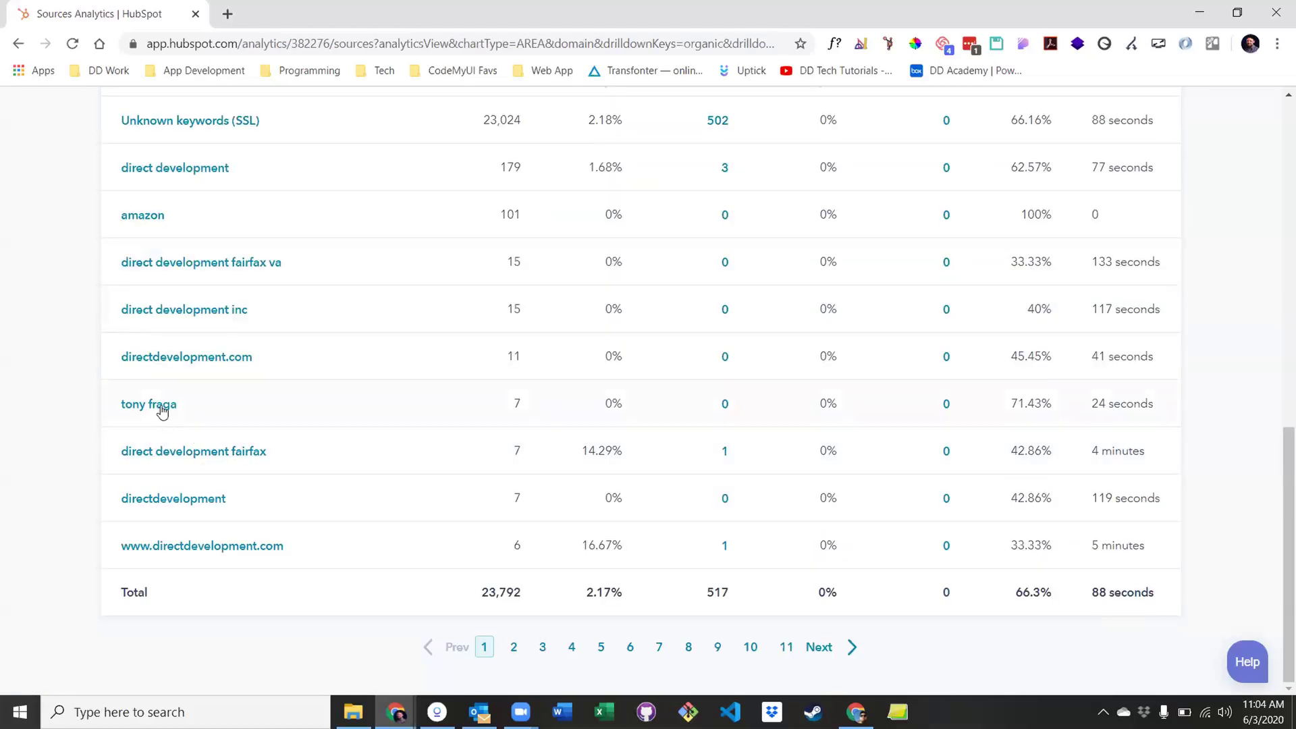
click(162, 405)
click(203, 422)
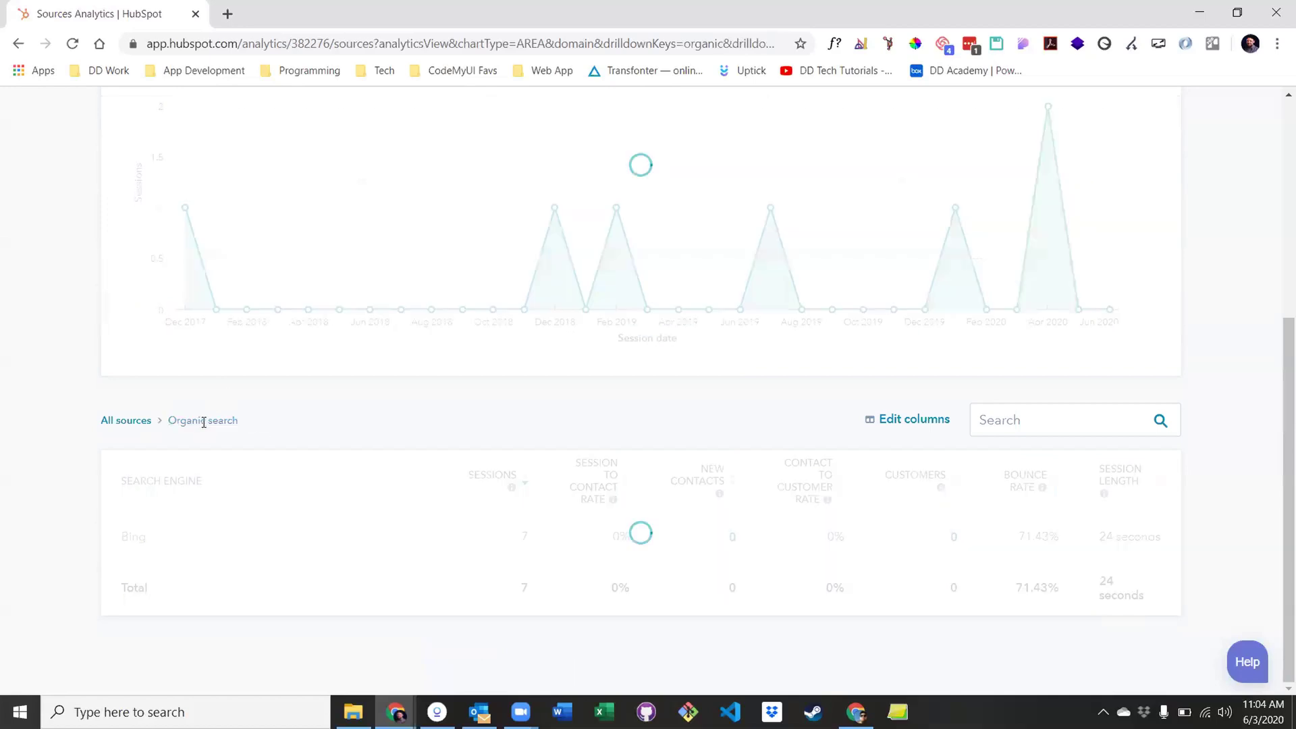
click(136, 343)
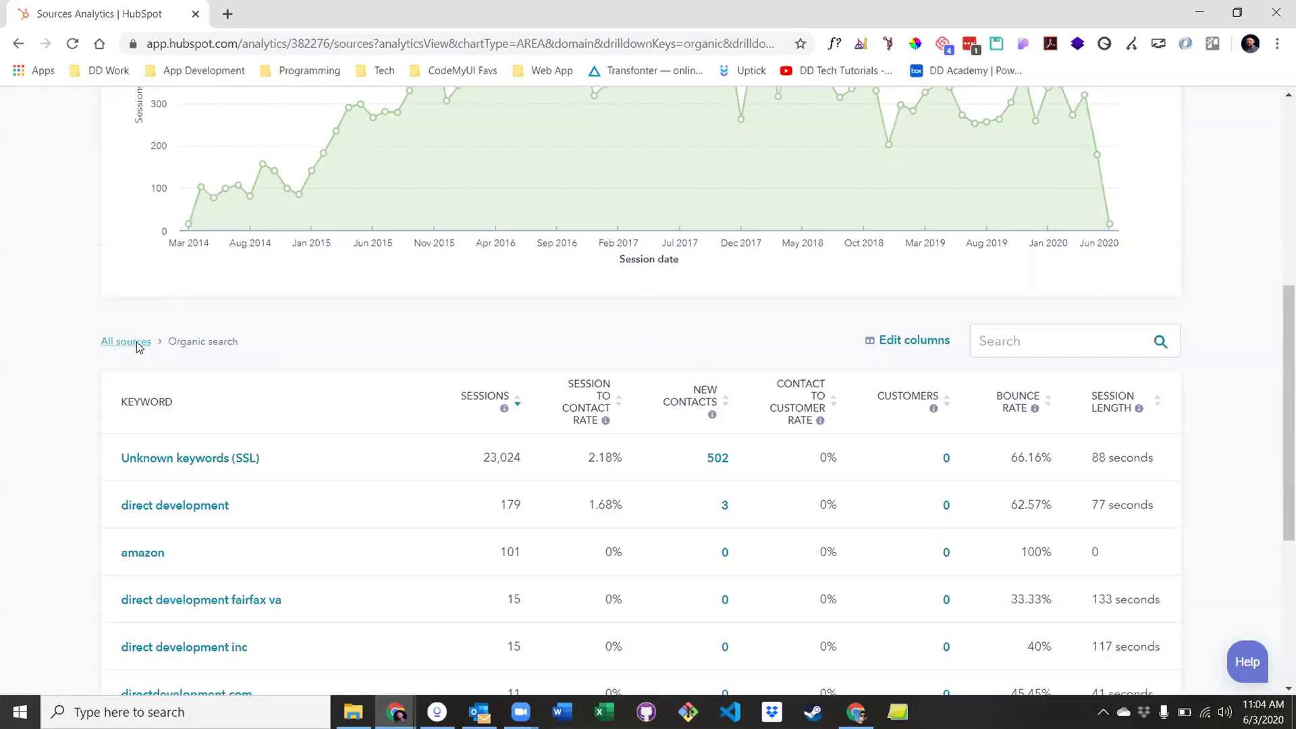
scroll(238, 378, down, 1)
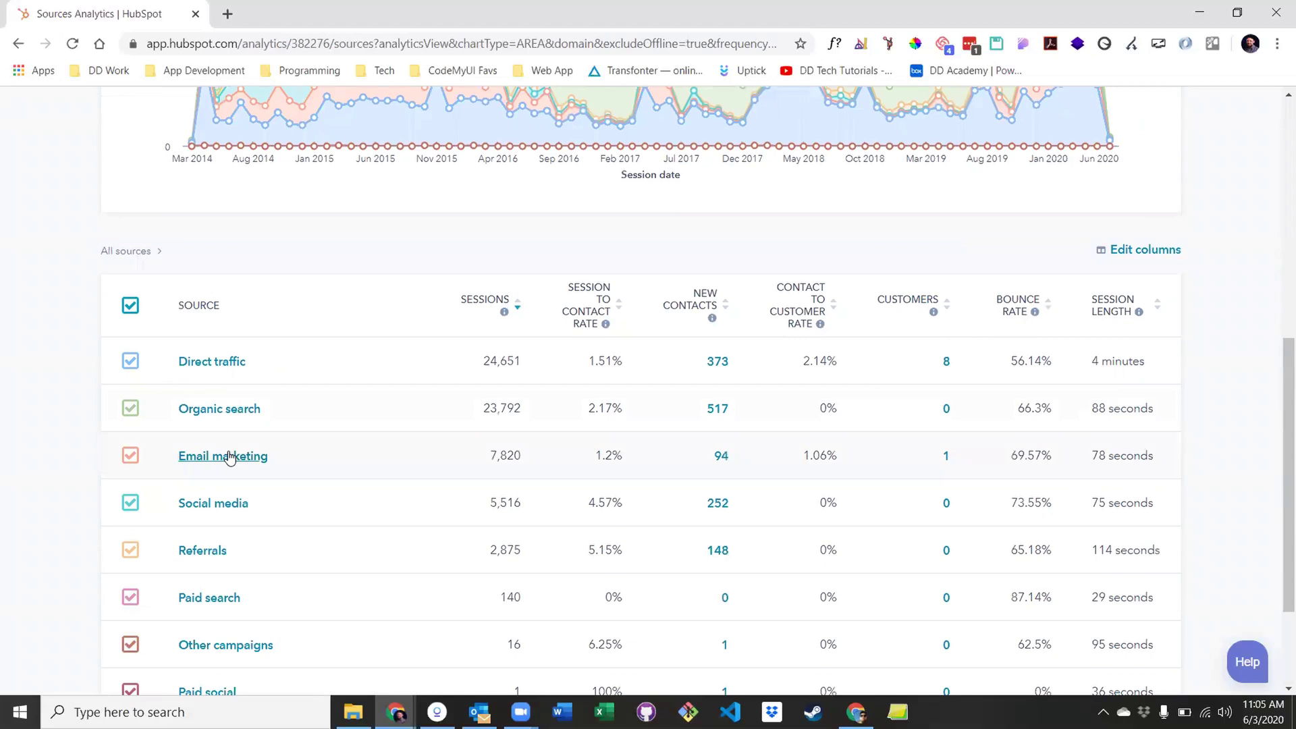
click(236, 453)
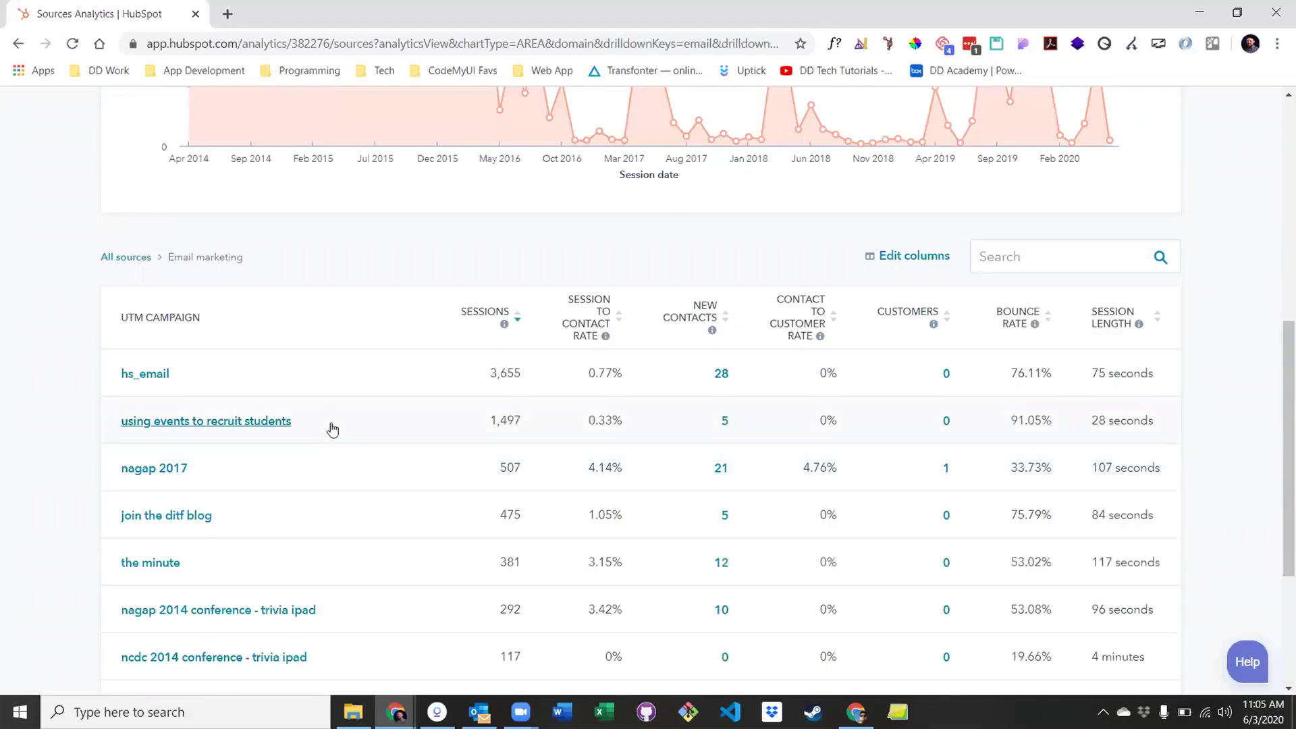
scroll(311, 407, down, 2)
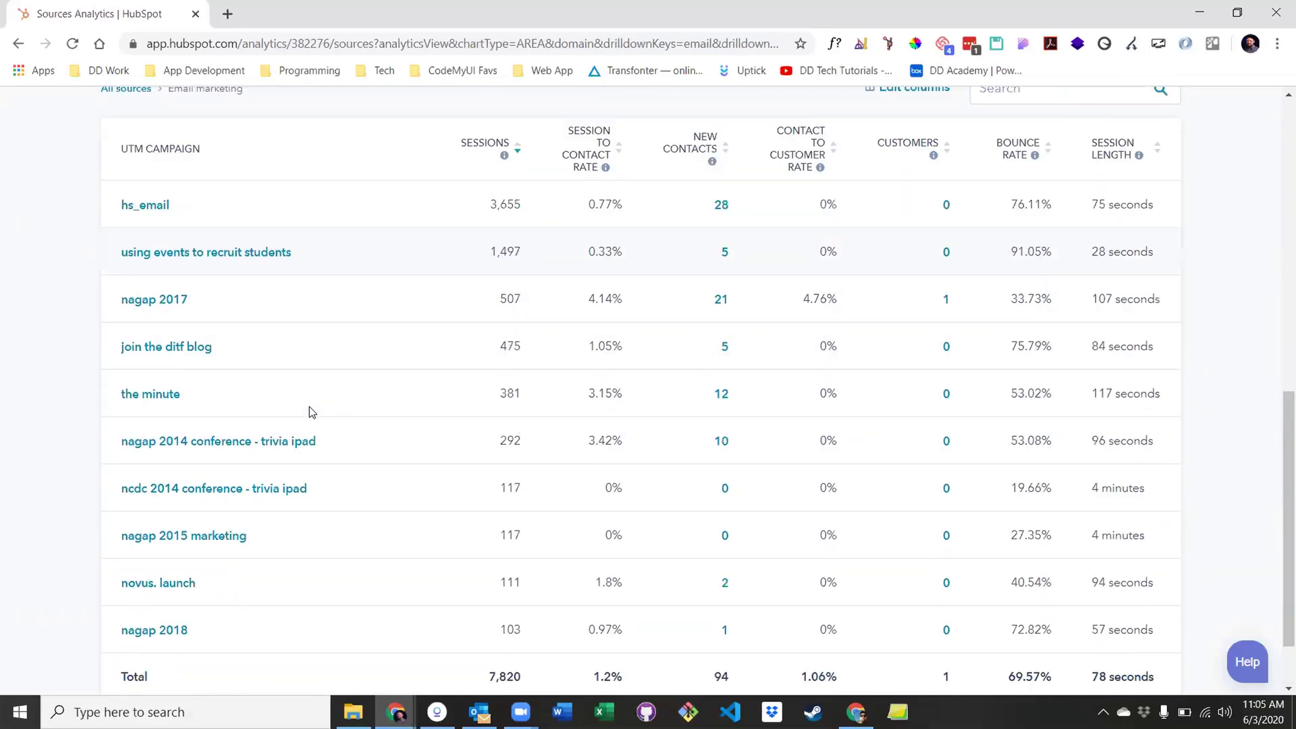
click(178, 352)
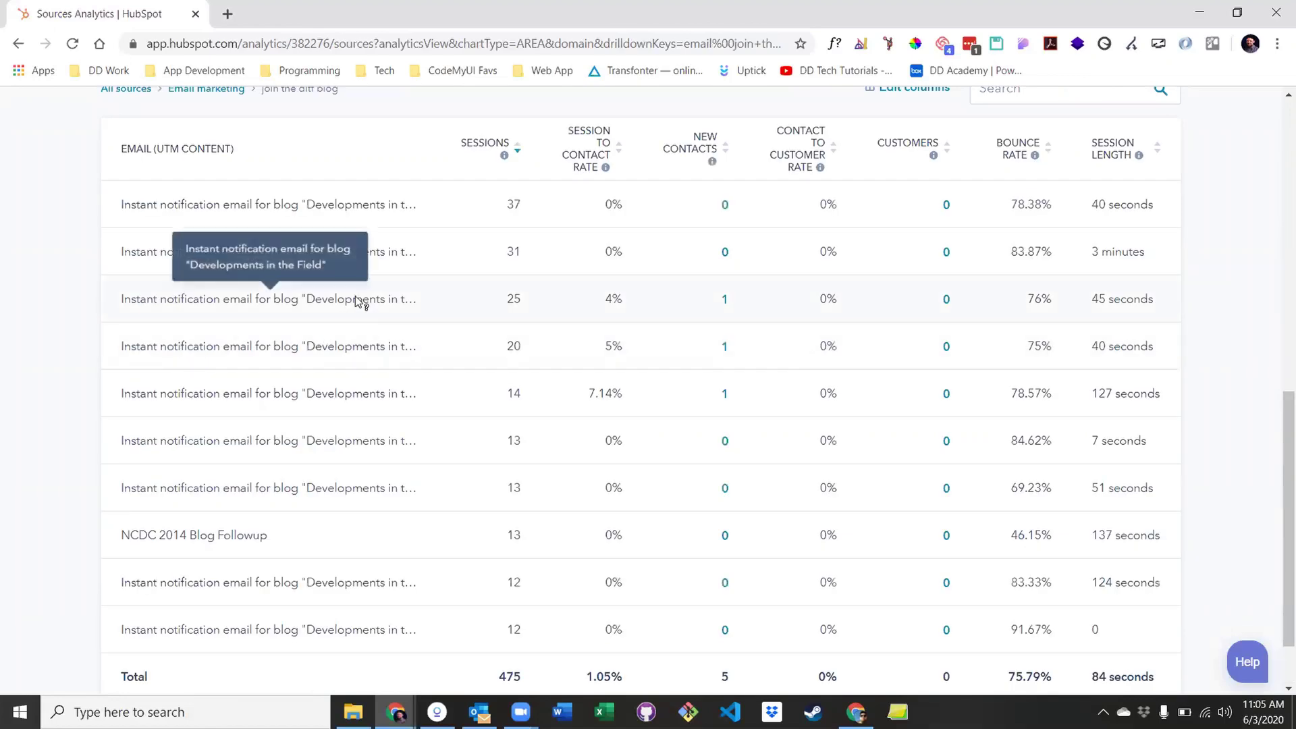
scroll(257, 379, down, 2)
scroll(258, 379, up, 4)
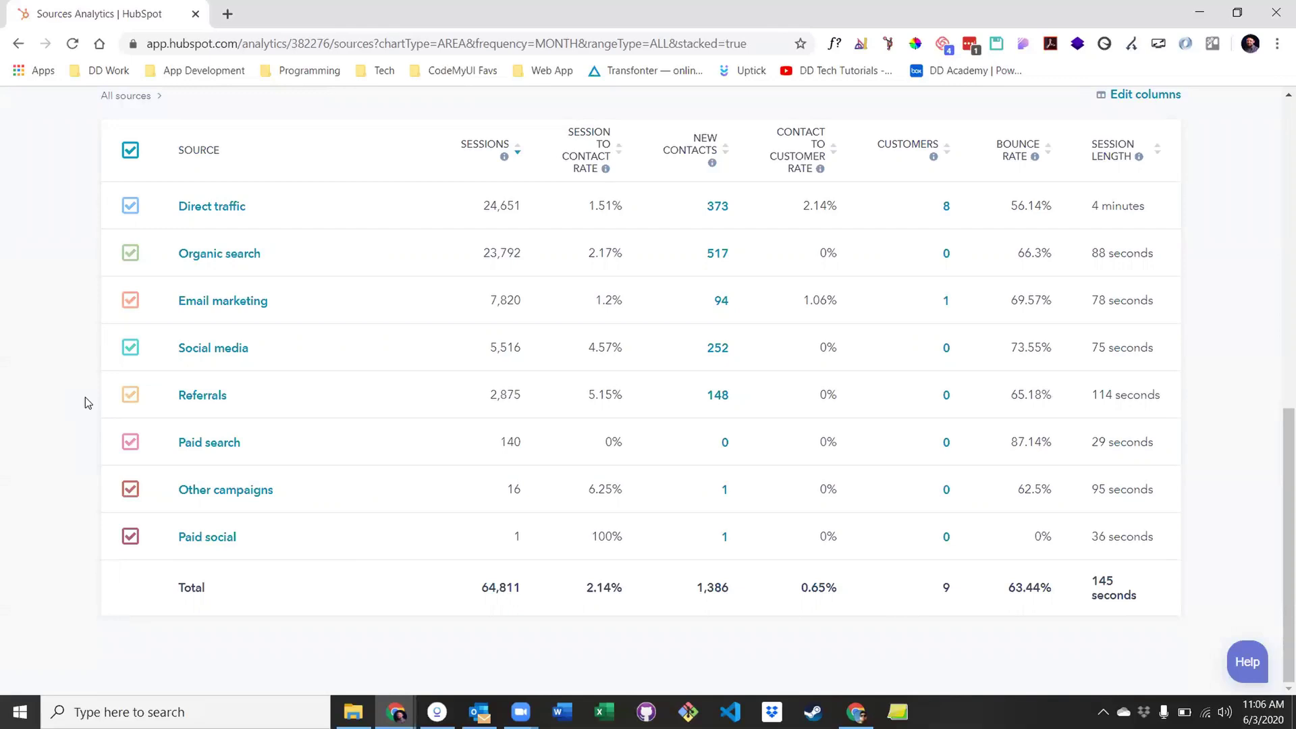
scroll(85, 397, up, 10)
View traffic grouped by Topic clusters, then by UTM parameters
click(254, 231)
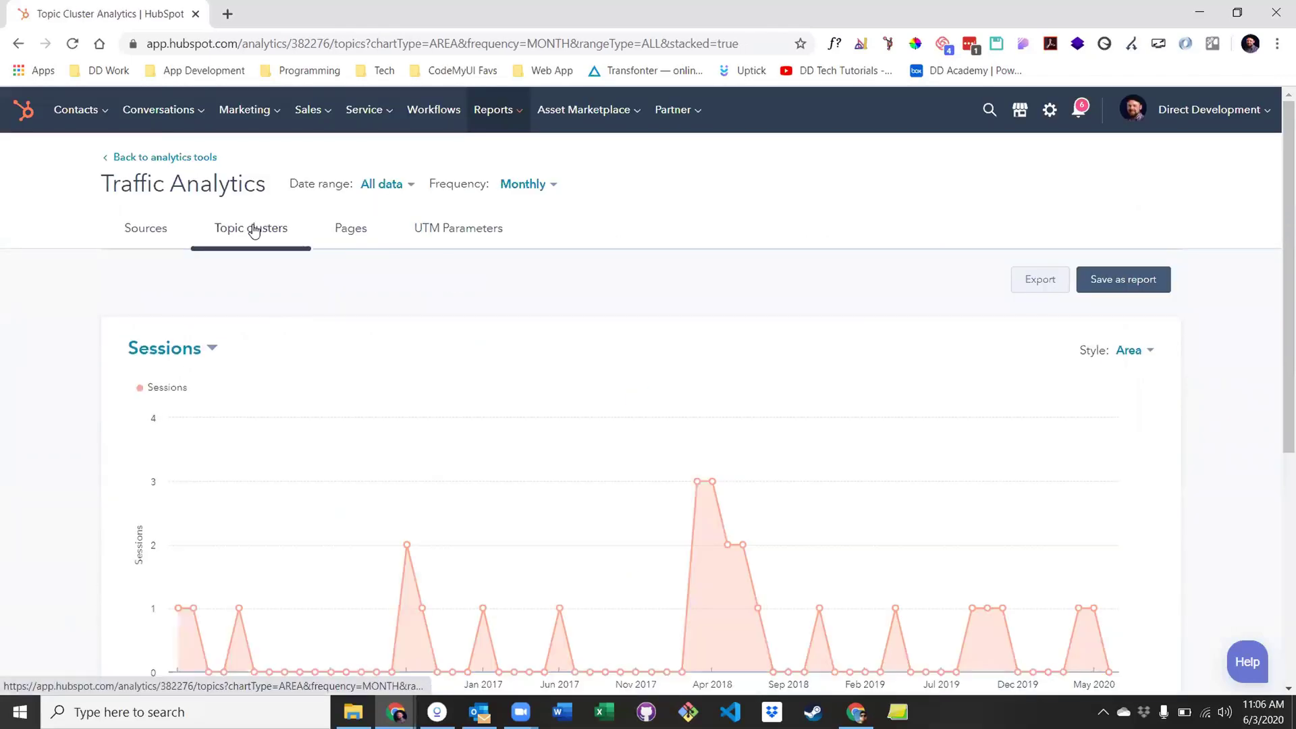
click(424, 230)
scroll(414, 326, down, 1)
scroll(415, 327, down, 10)
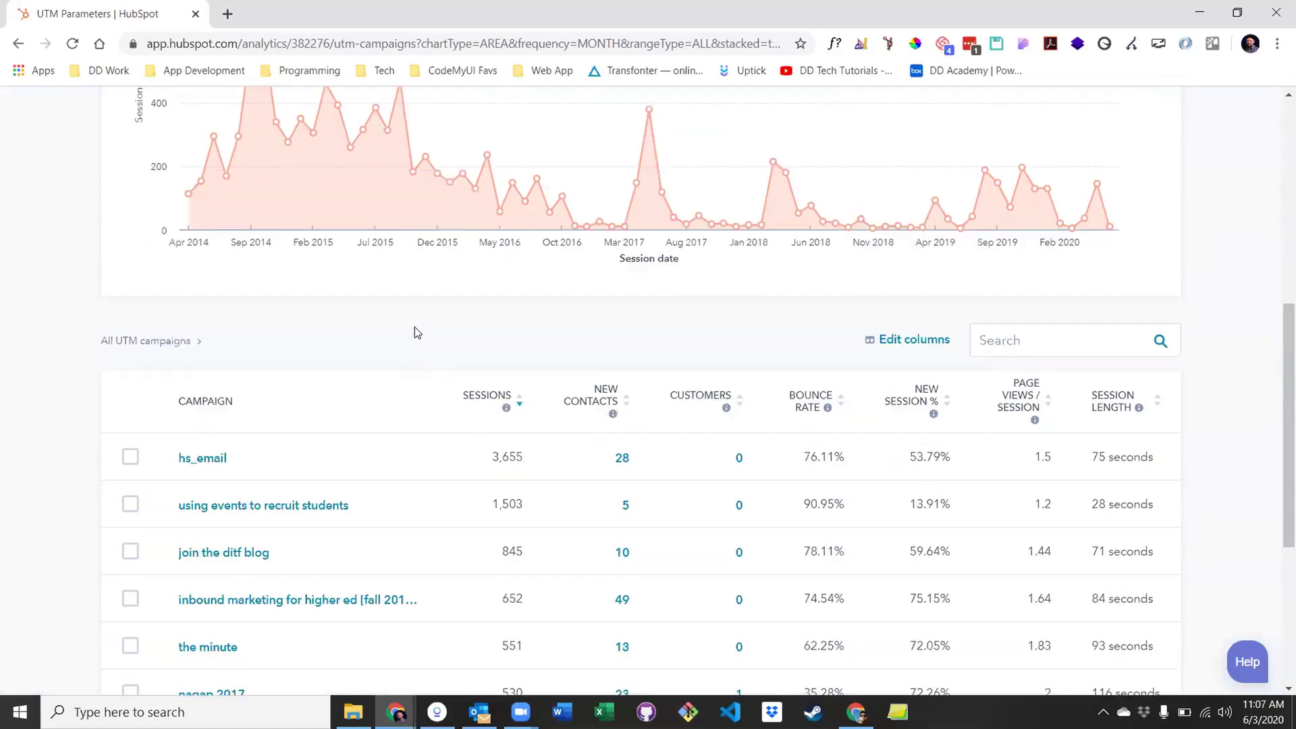
scroll(414, 328, up, 6)
scroll(414, 327, up, 5)
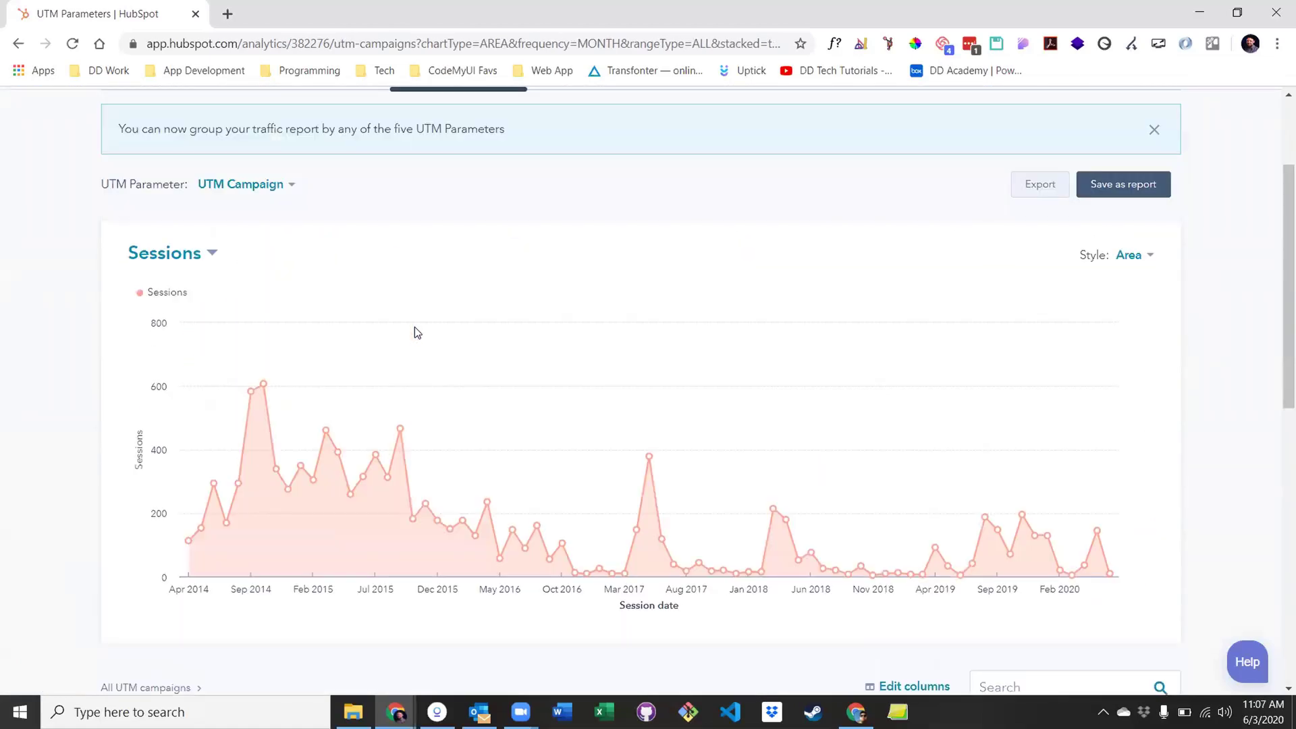
Switch to the Pages breakdown and scroll through each page's views and entrances
click(352, 233)
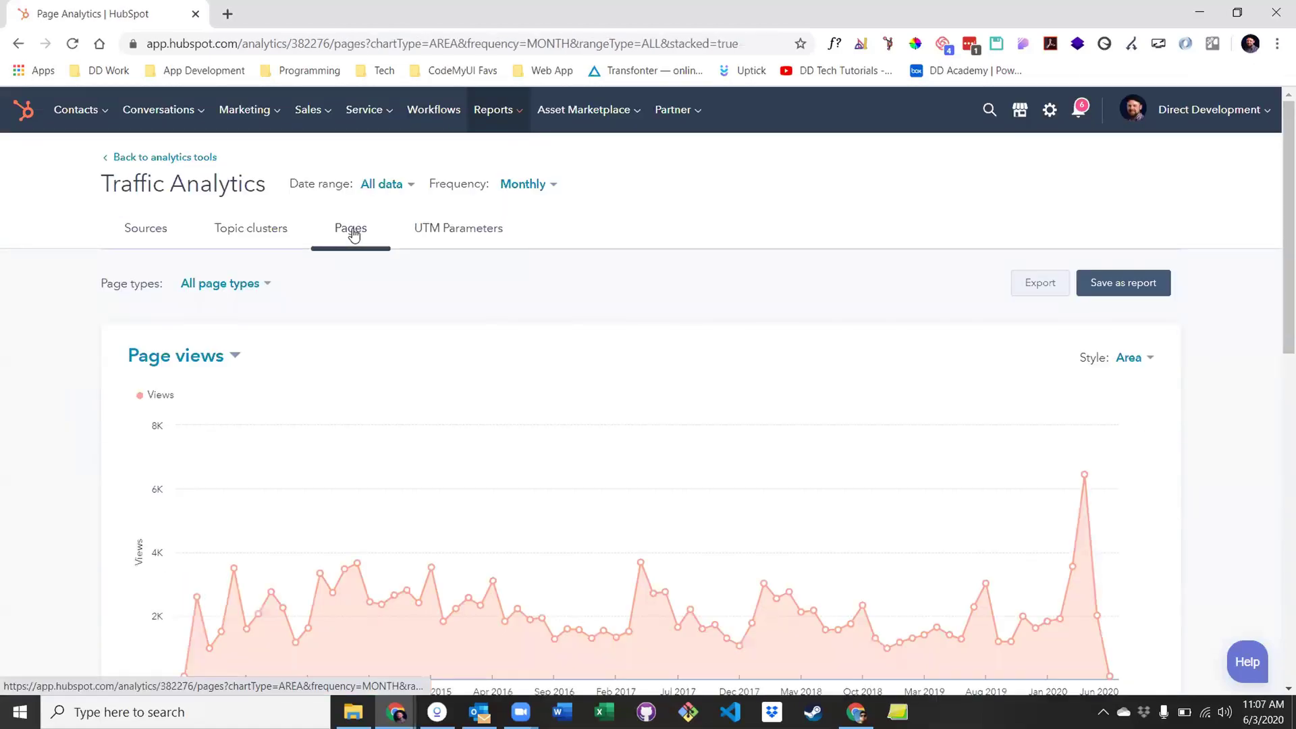
scroll(404, 337, down, 5)
scroll(399, 337, down, 2)
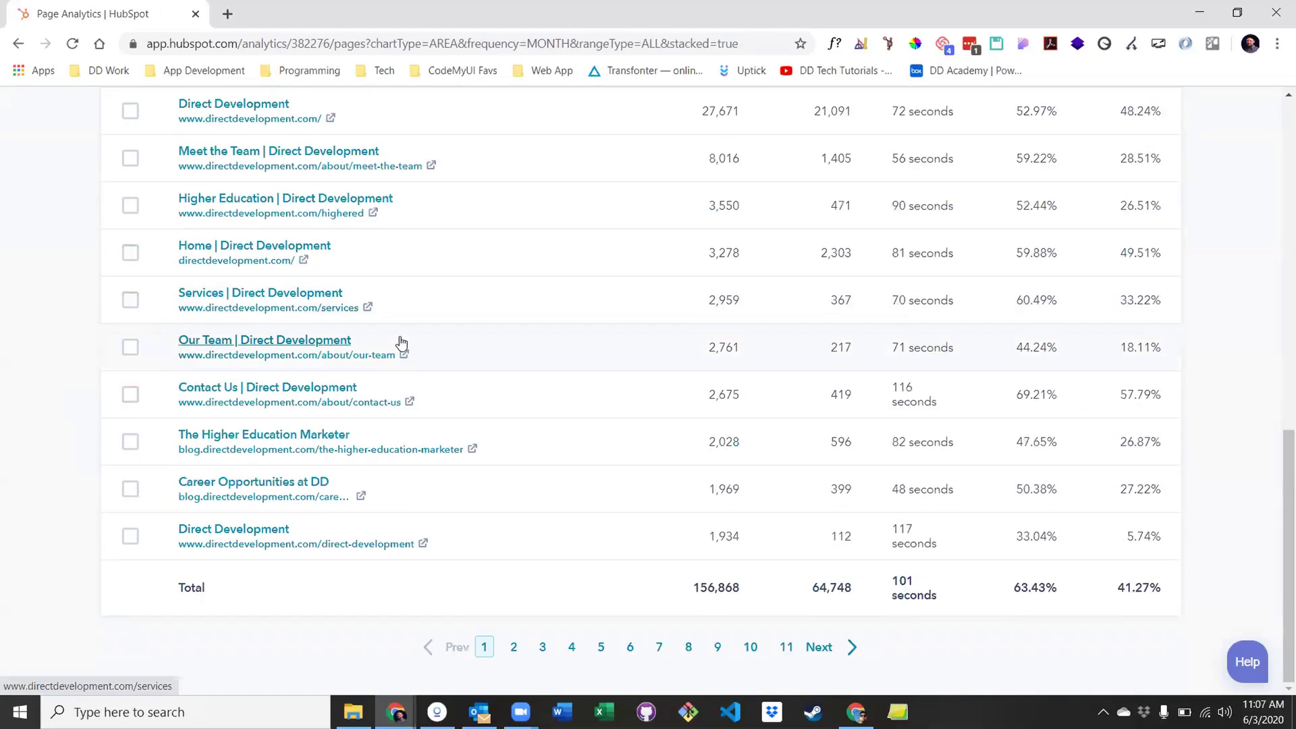
scroll(400, 337, up, 3)
scroll(398, 336, down, 1)
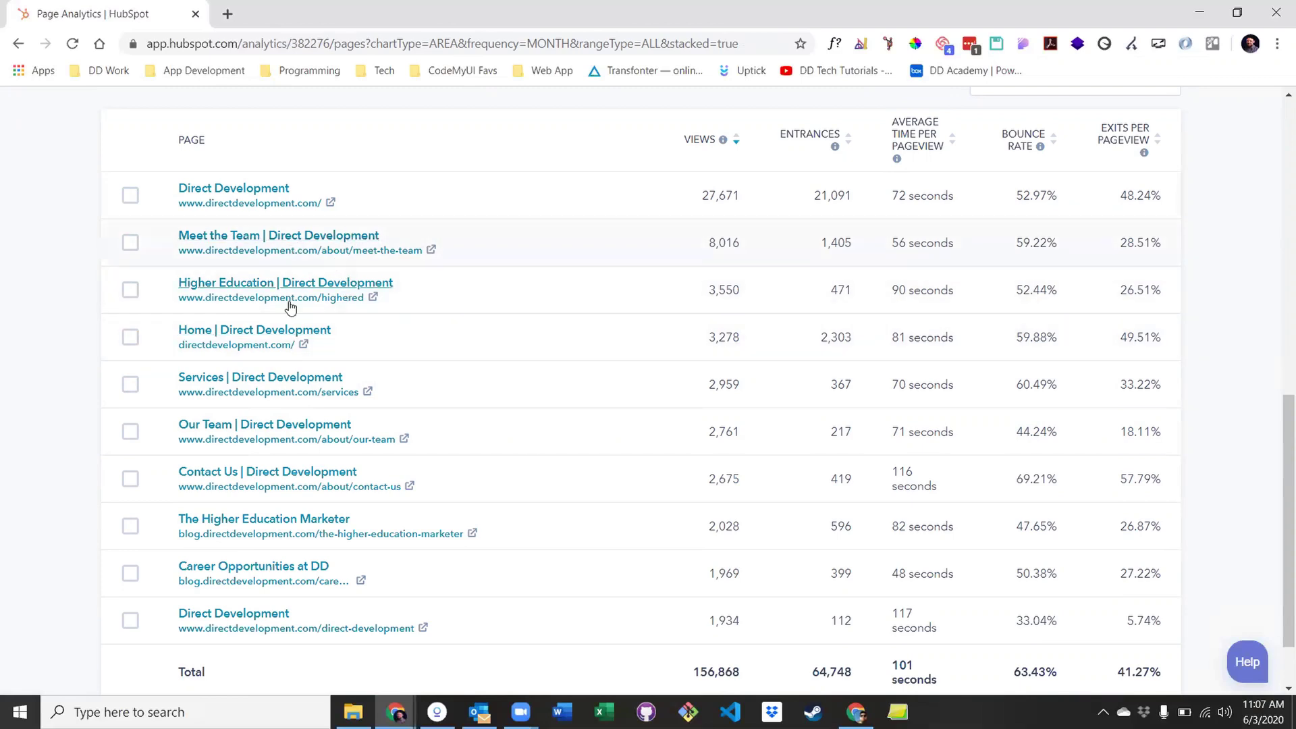
scroll(327, 304, down, 1)
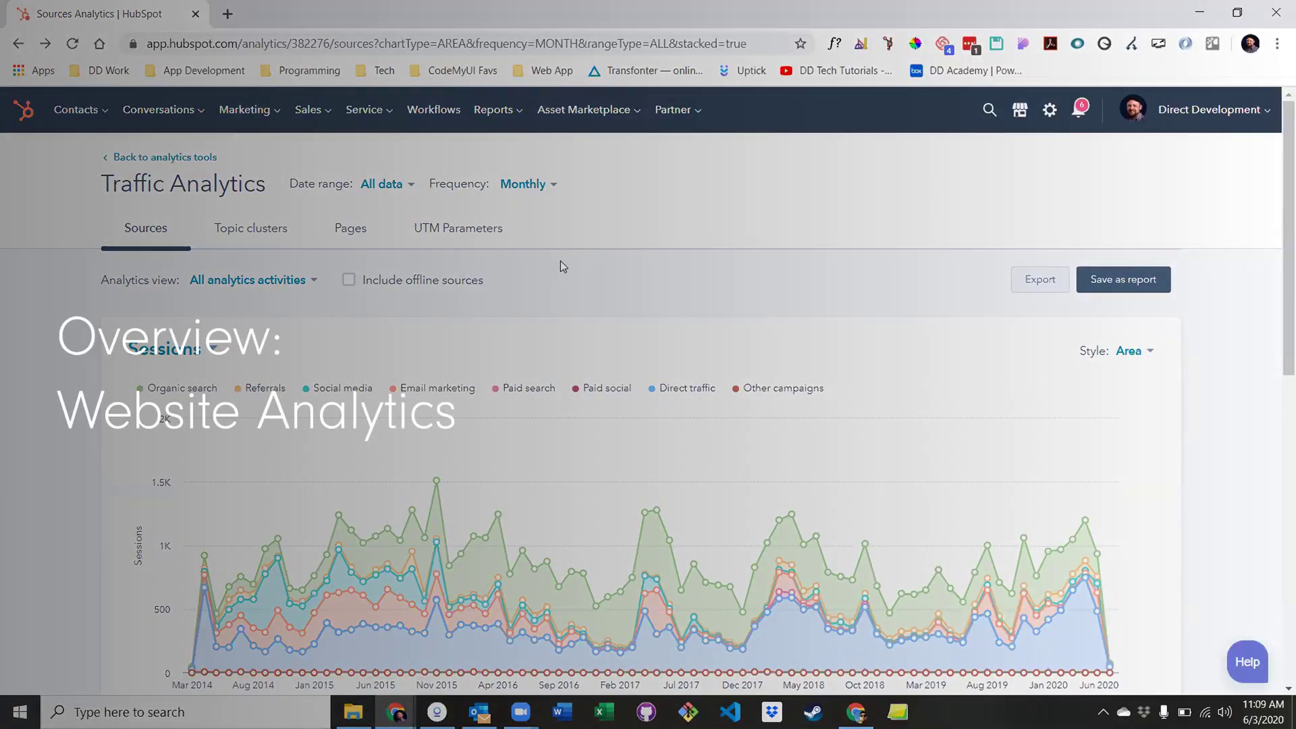
Open Website Analytics from Reports > Analytics Tools
click(508, 111)
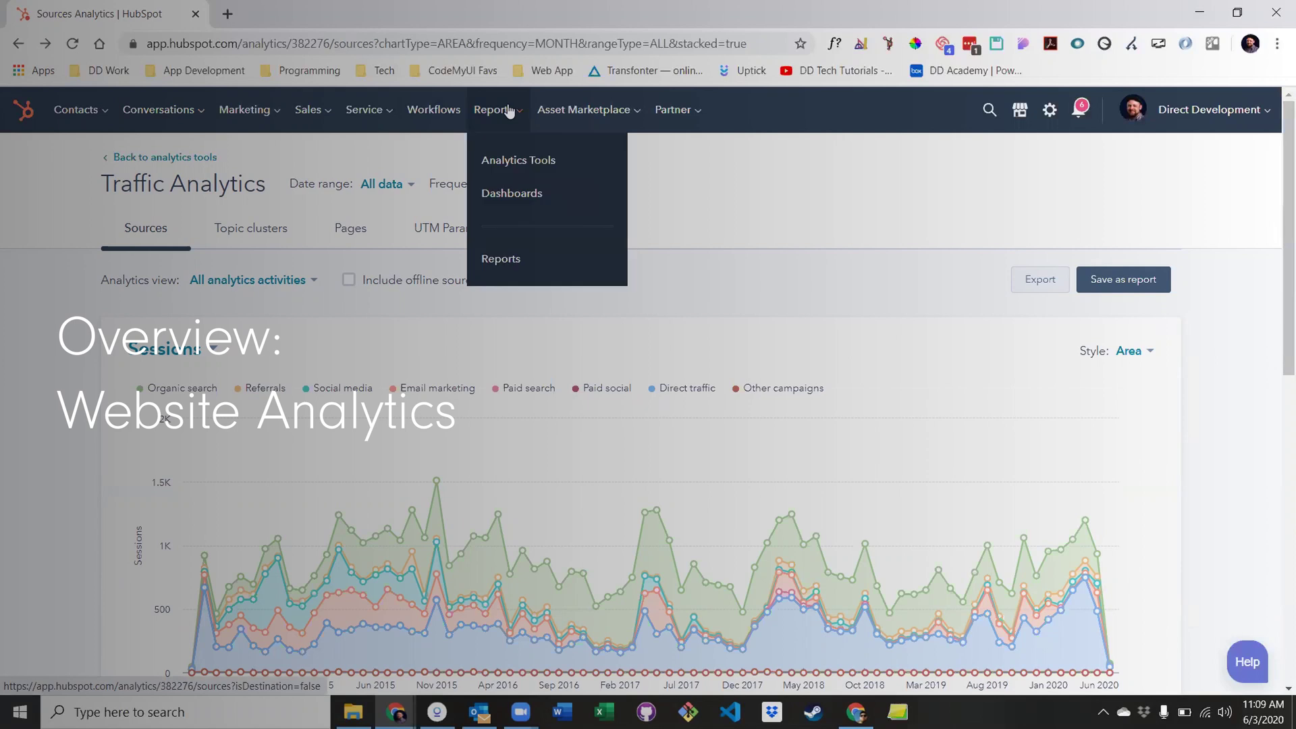
click(515, 159)
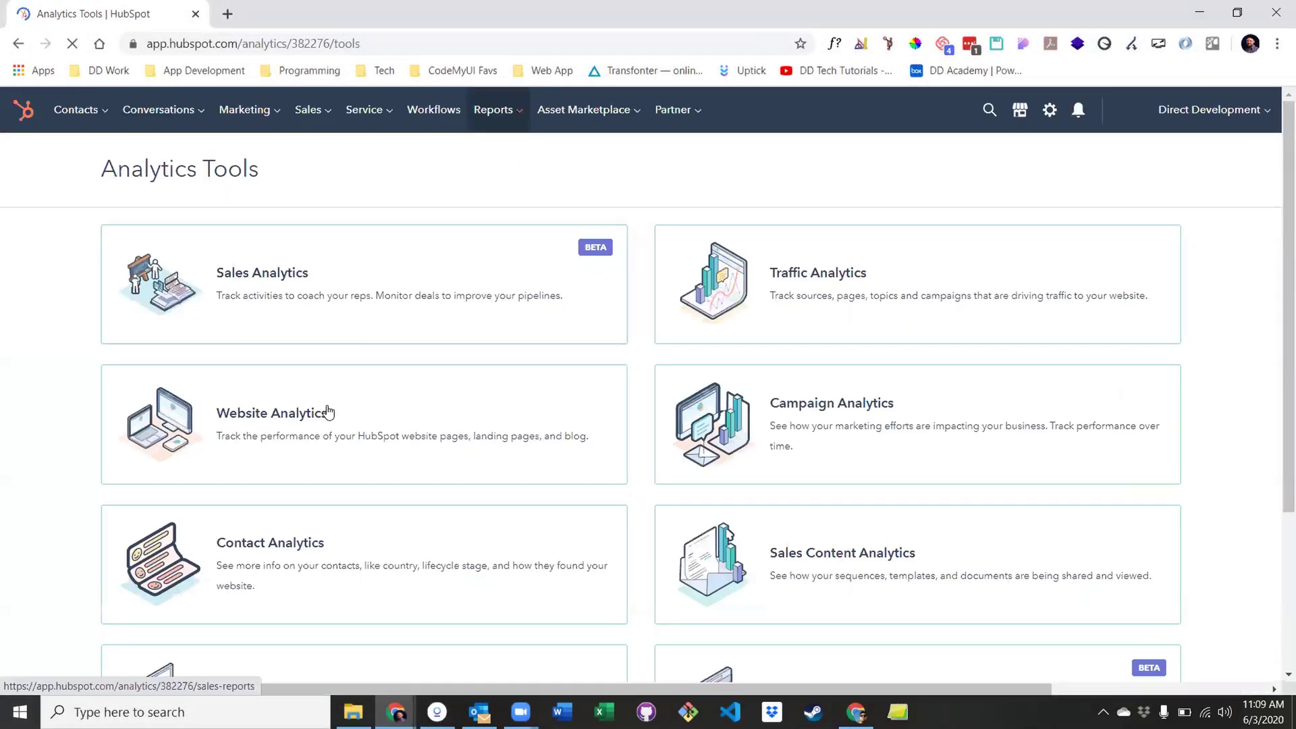
click(328, 409)
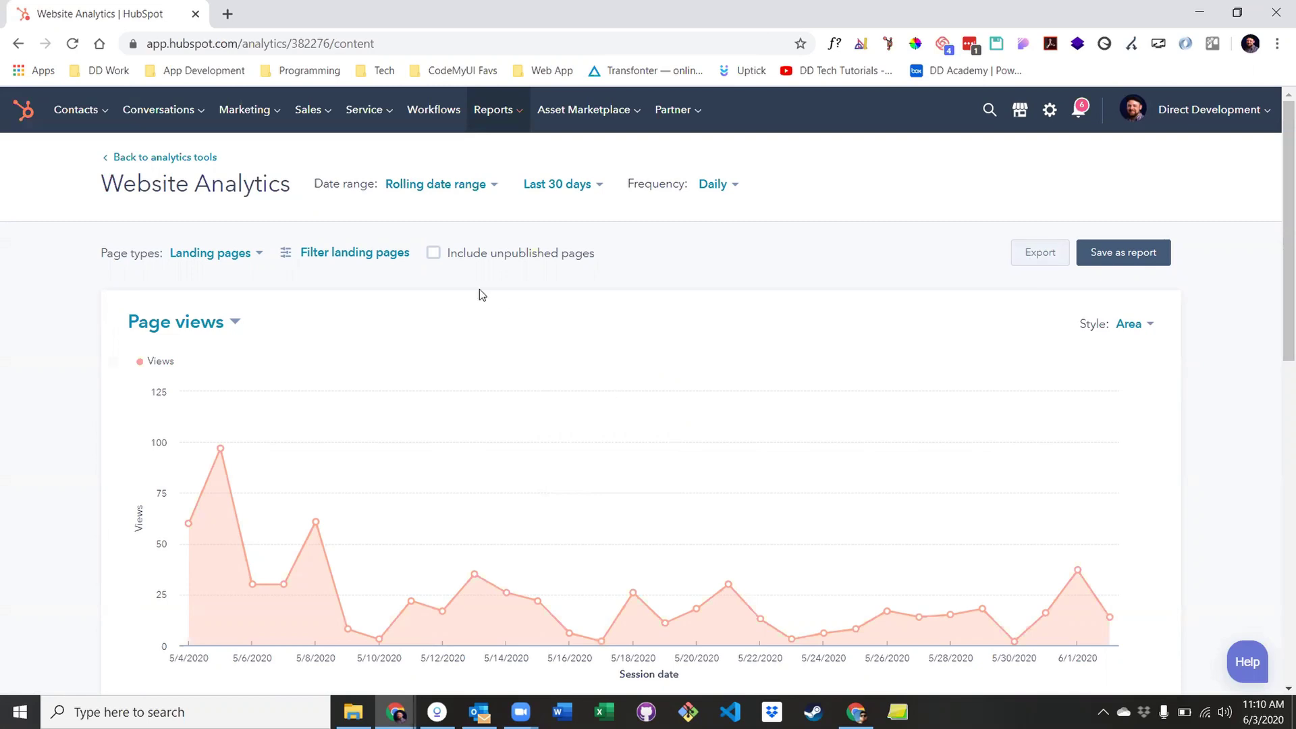
Check the landing page filters and Page types, keeping the report on Landing pages
click(332, 254)
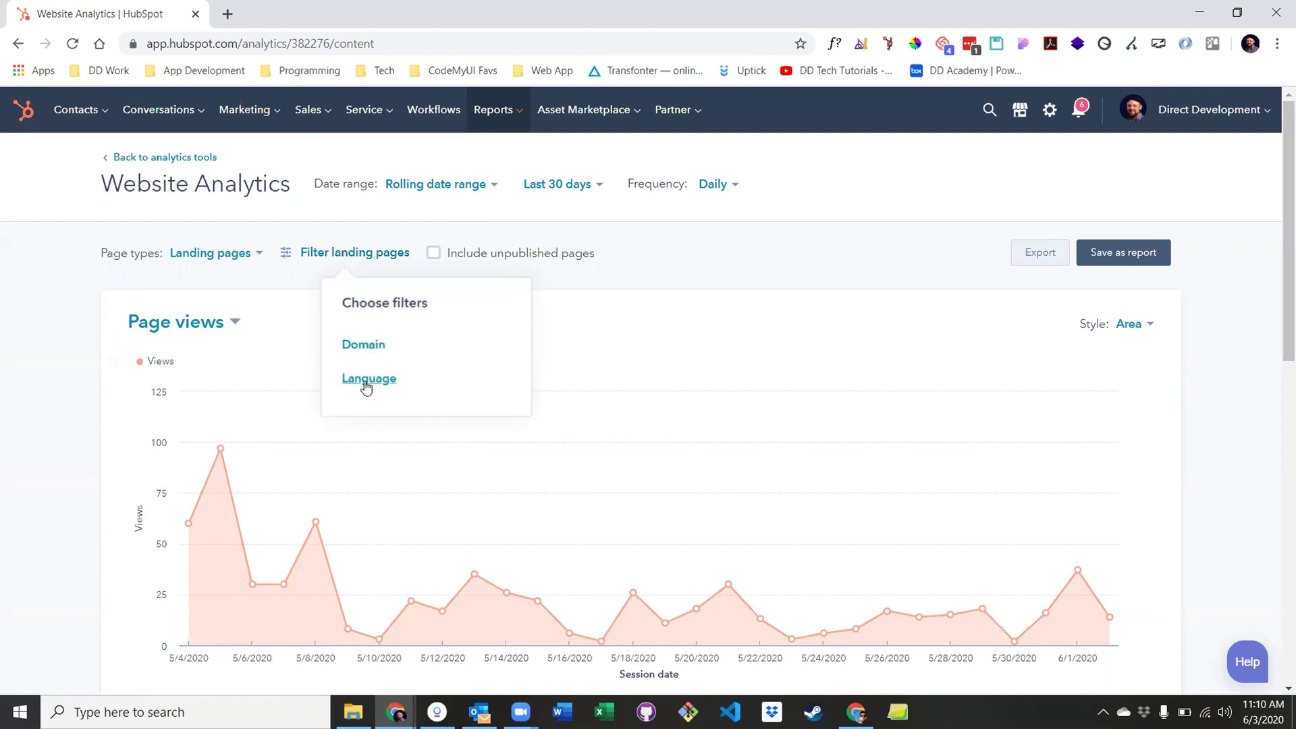
click(84, 273)
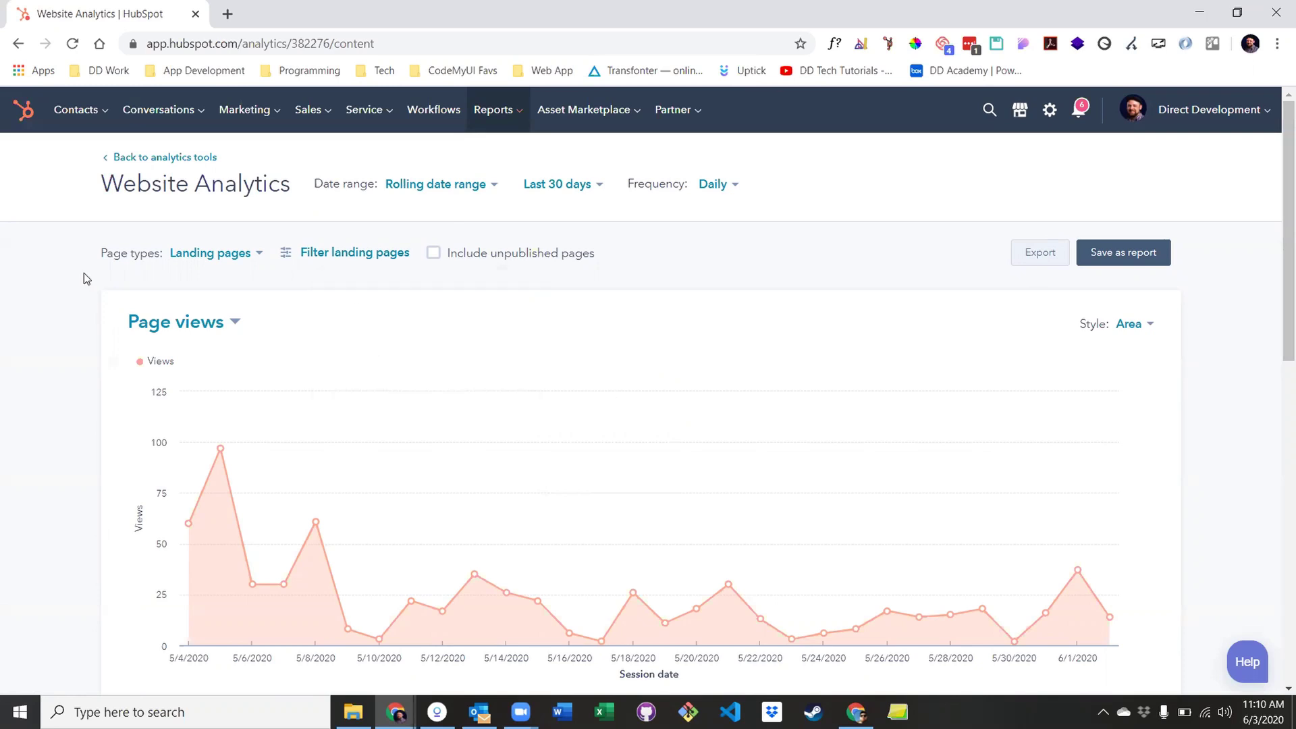
click(207, 255)
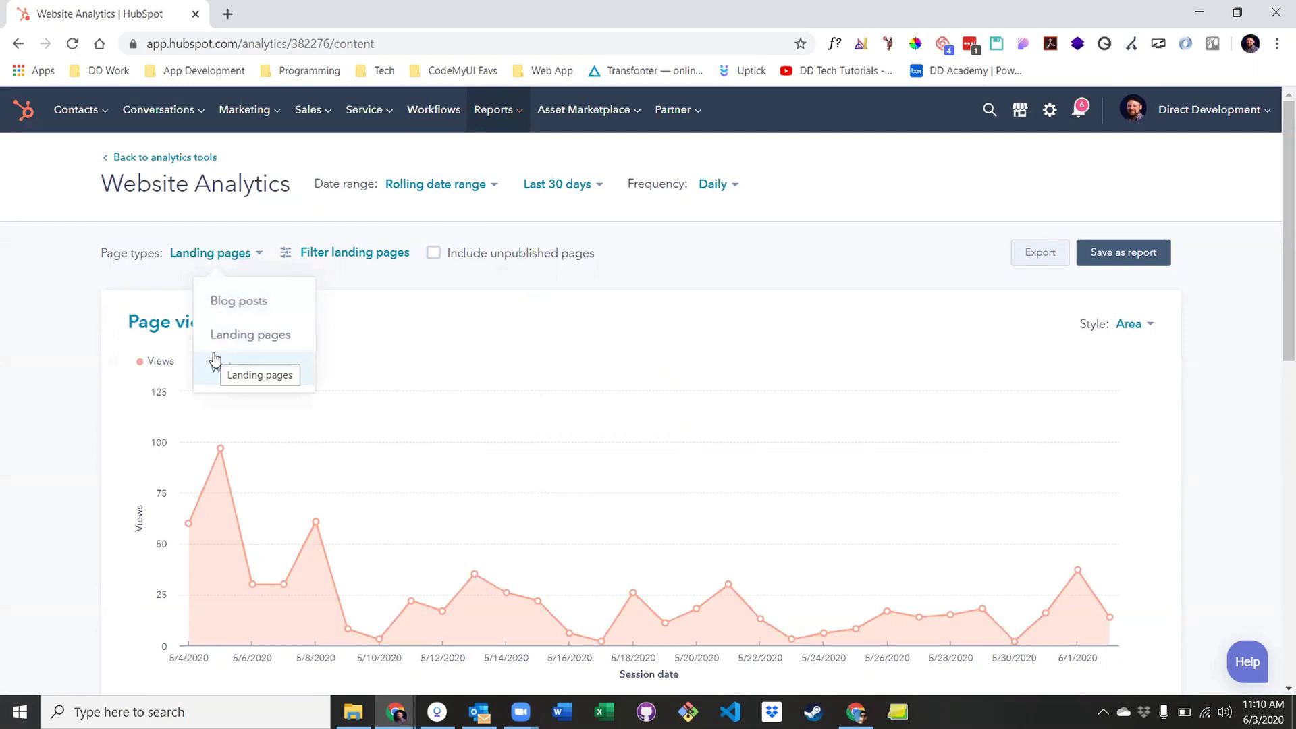
click(722, 249)
scroll(722, 249, down, 10)
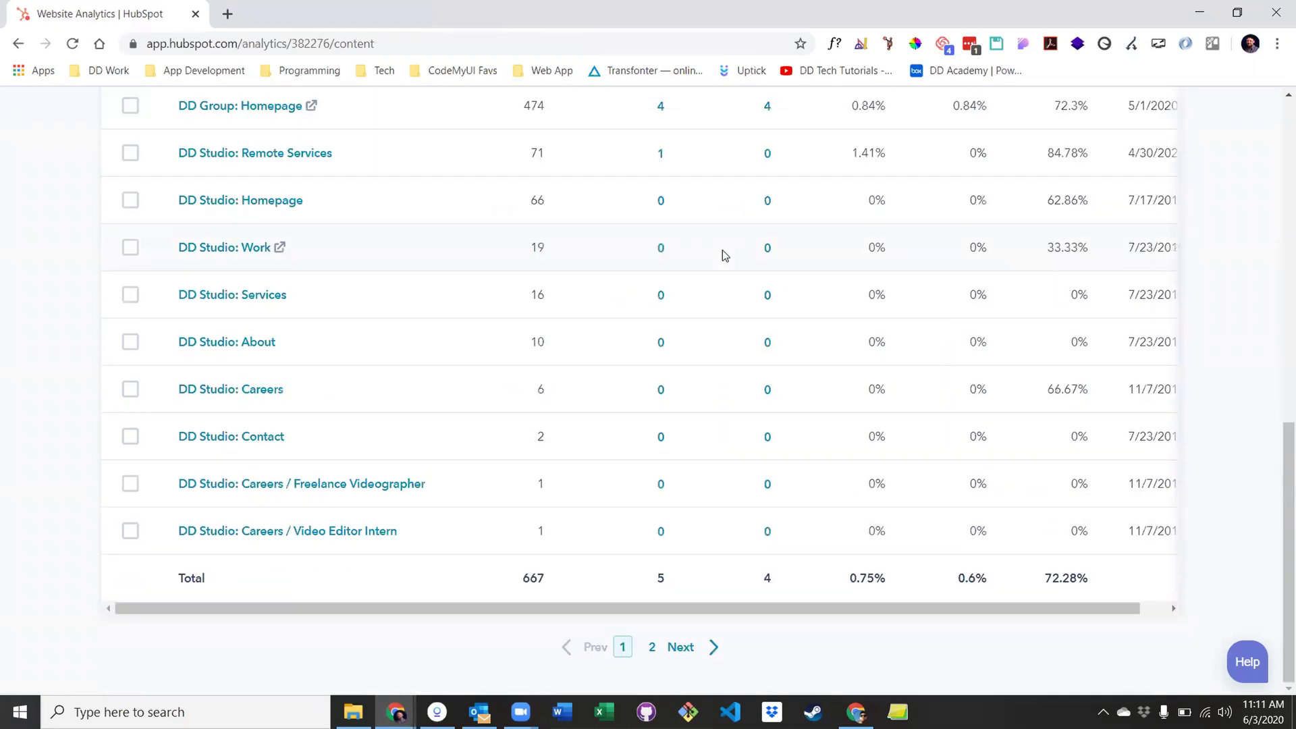
scroll(723, 254, up, 2)
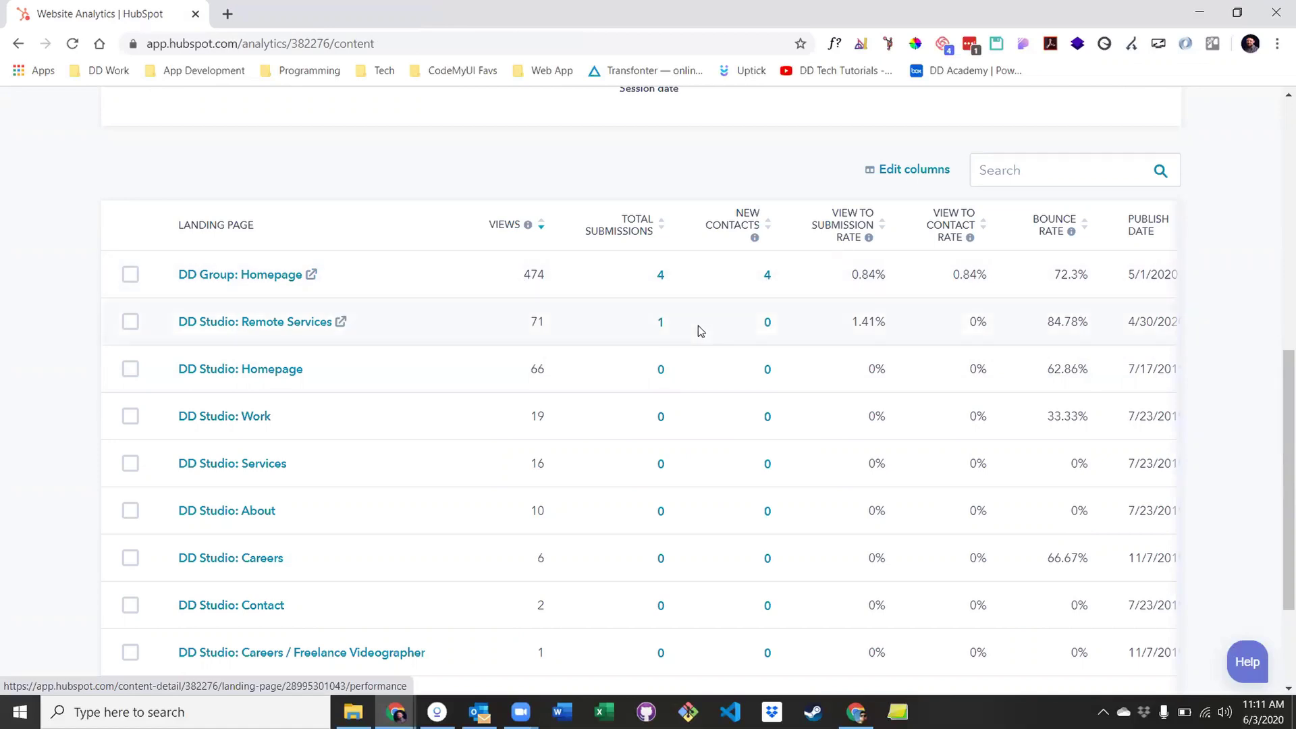
Open DD Group: Homepage's content details, showing 52 views and a 78.38% bounce rate
click(282, 277)
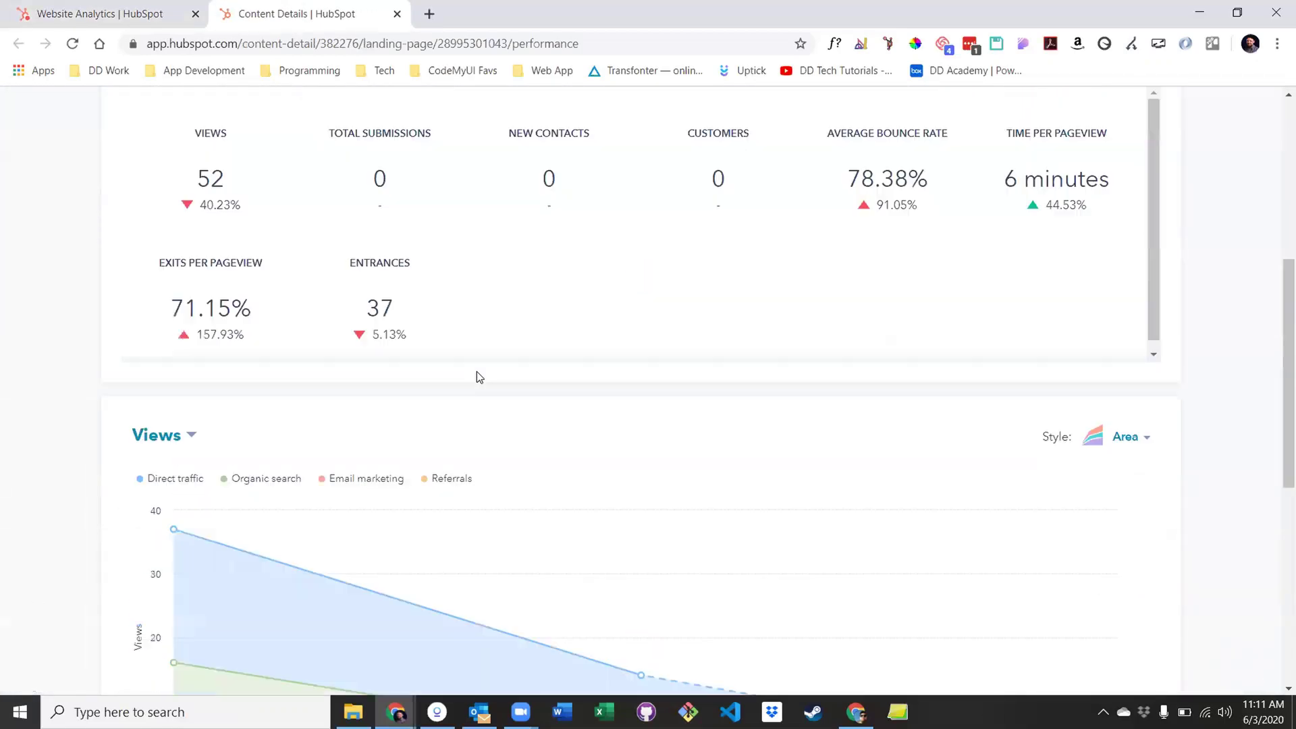
scroll(530, 399, down, 5)
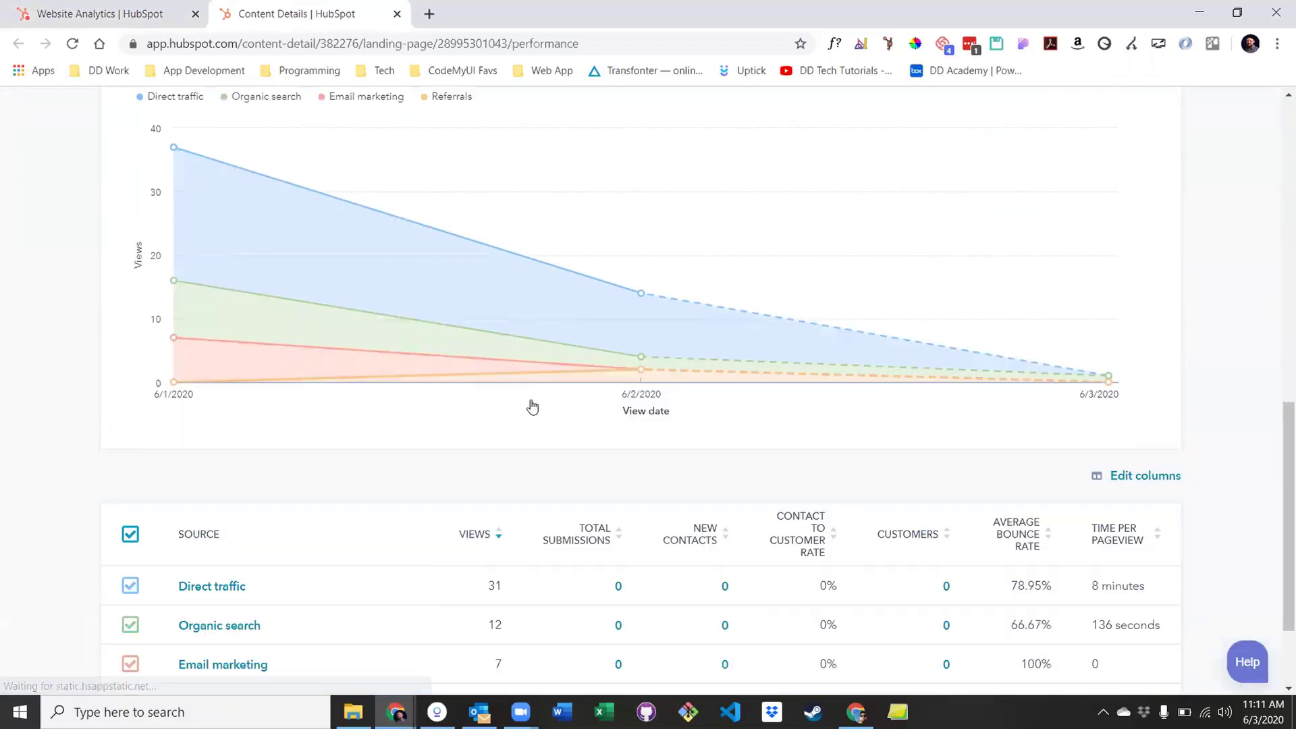